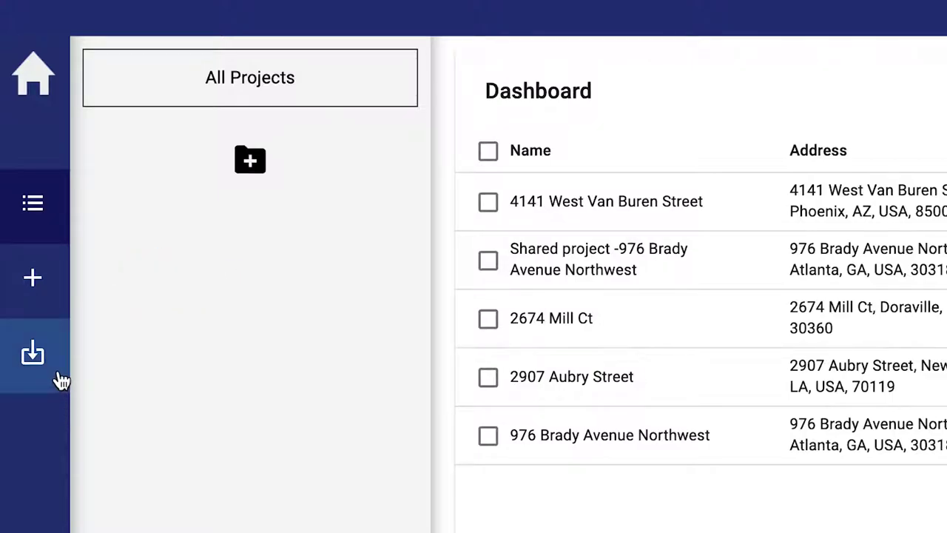
# Bring up the Import project panel with its empty Project ID field
pyautogui.click(61, 381)
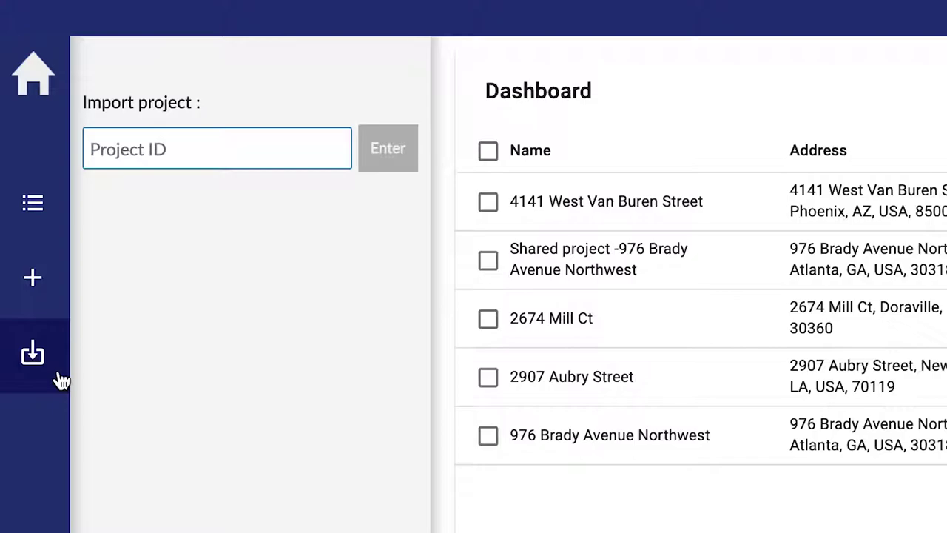
# Start a new project, toggle MapView back to Worksheet, and select the RockIt system
pyautogui.click(59, 318)
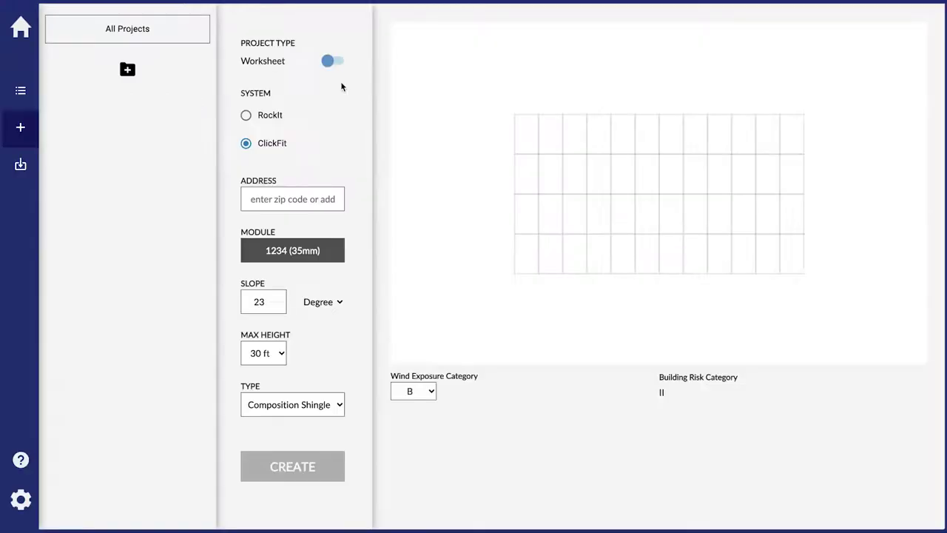
pyautogui.click(331, 63)
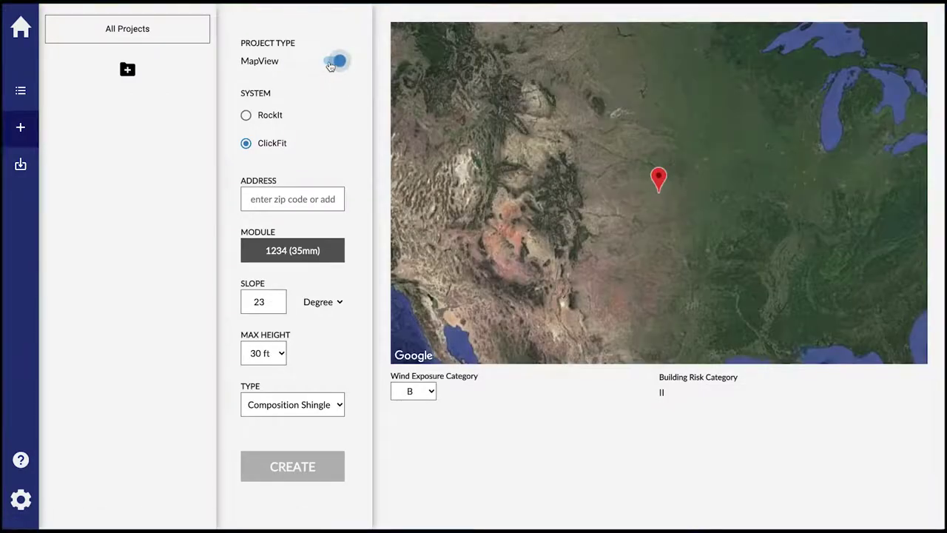
pyautogui.click(331, 63)
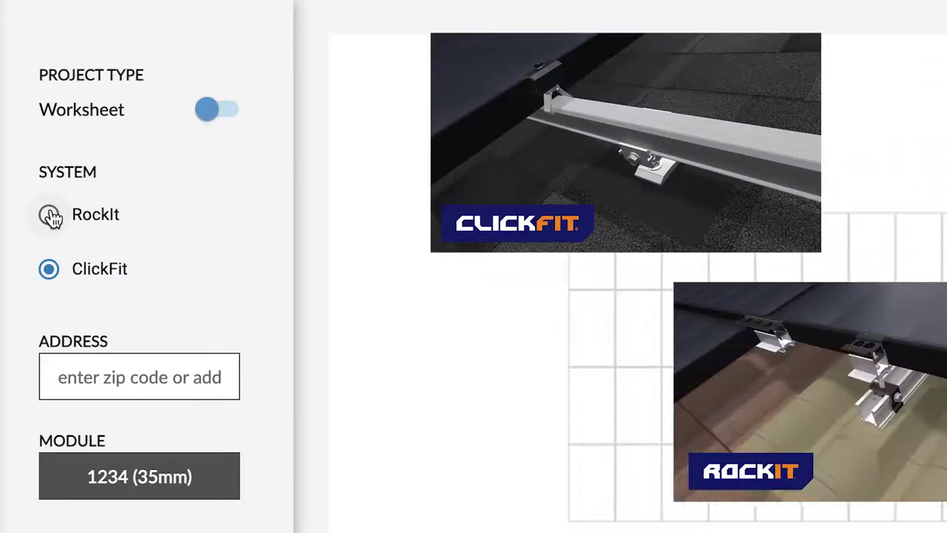
pyautogui.click(49, 216)
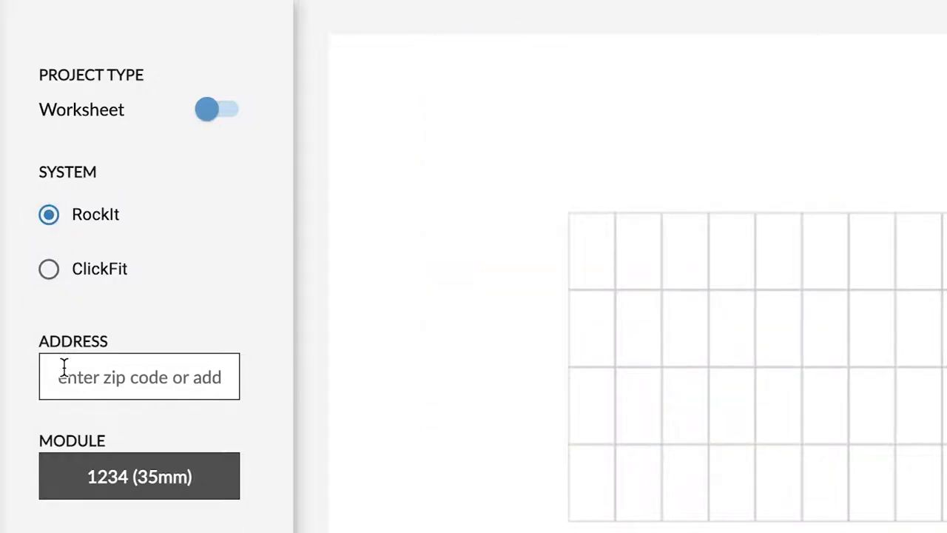
pyautogui.click(64, 367)
# Enter zip 85005, choose the Phoenix, AZ address, and set wind speed to 110 mph
pyautogui.write('85')
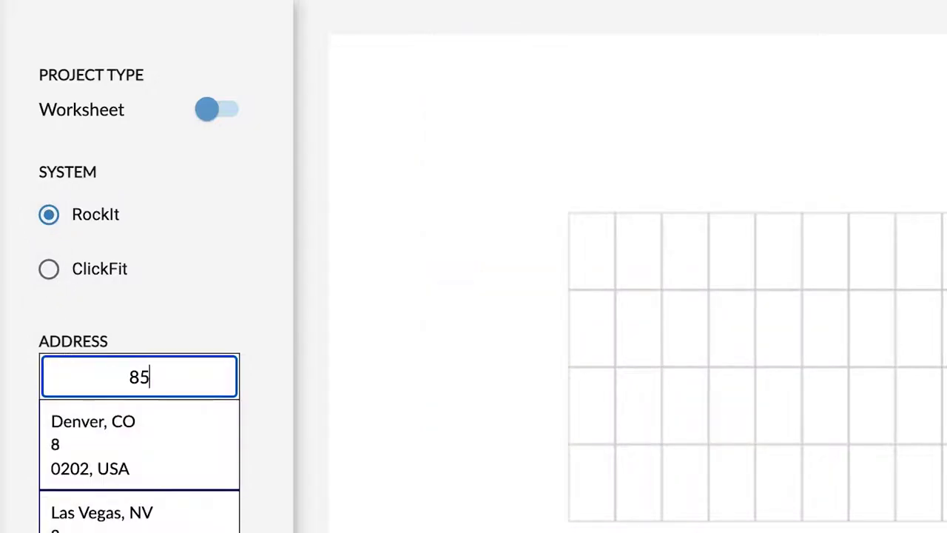
pyautogui.write('005')
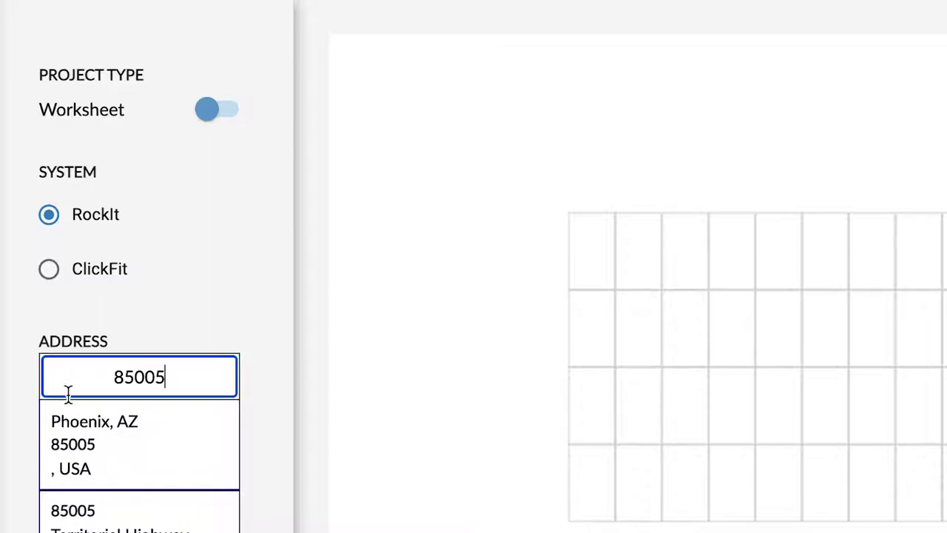
pyautogui.click(93, 437)
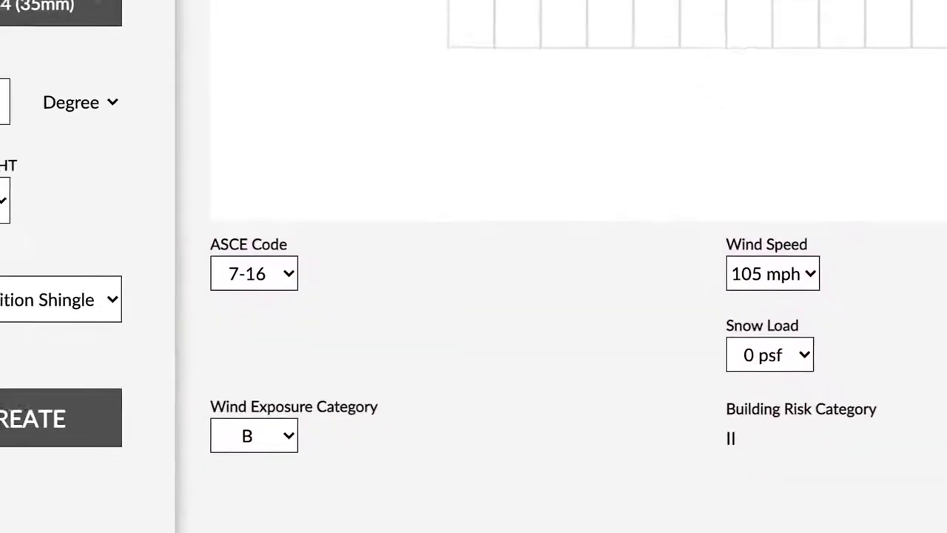
pyautogui.click(751, 224)
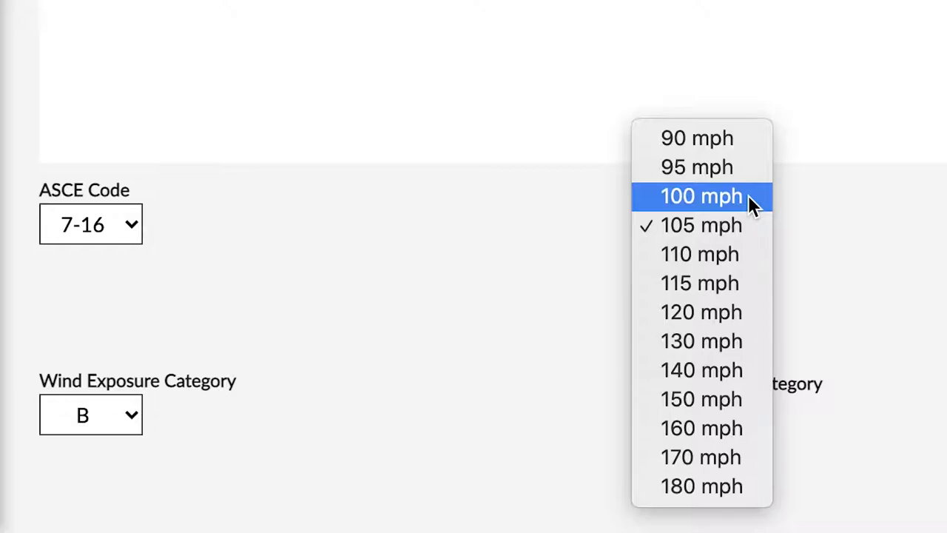
pyautogui.click(740, 254)
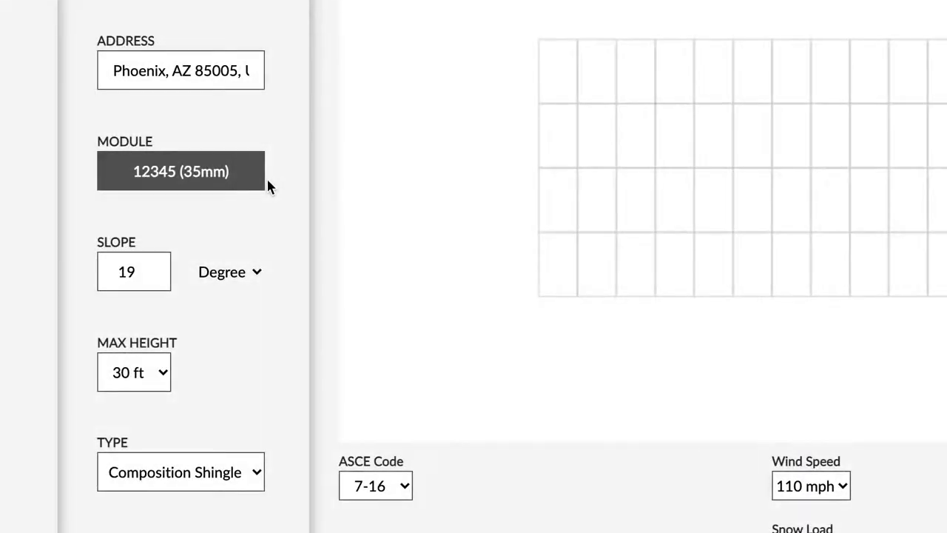
# Choose manufacturer Yingli and module YL365D-36b (40mm), then view the Custom Modules tab
pyautogui.click(252, 178)
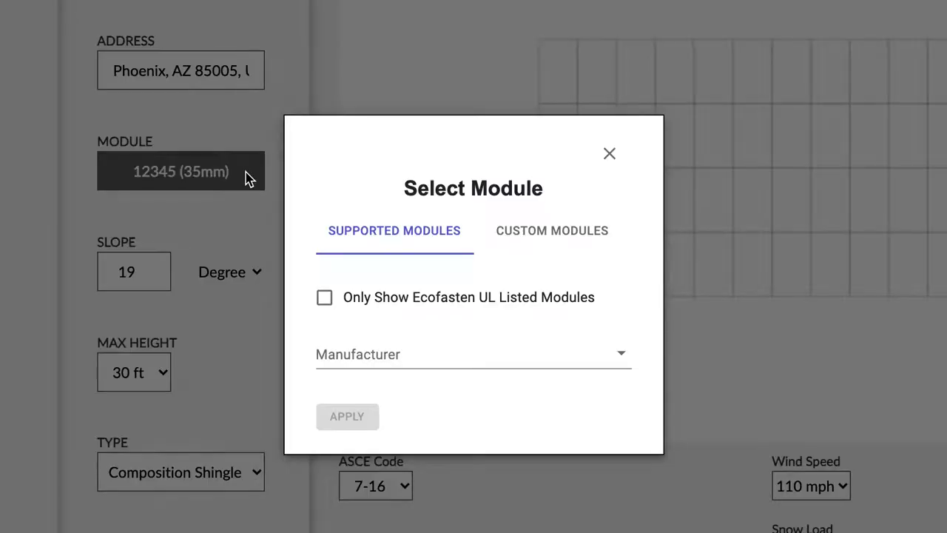
pyautogui.click(620, 352)
pyautogui.write('yingli')
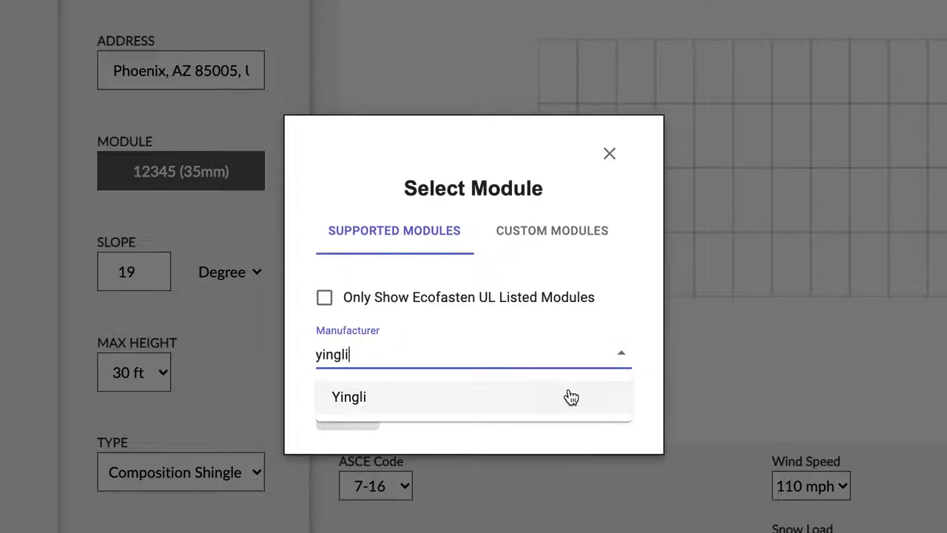
pyautogui.click(568, 396)
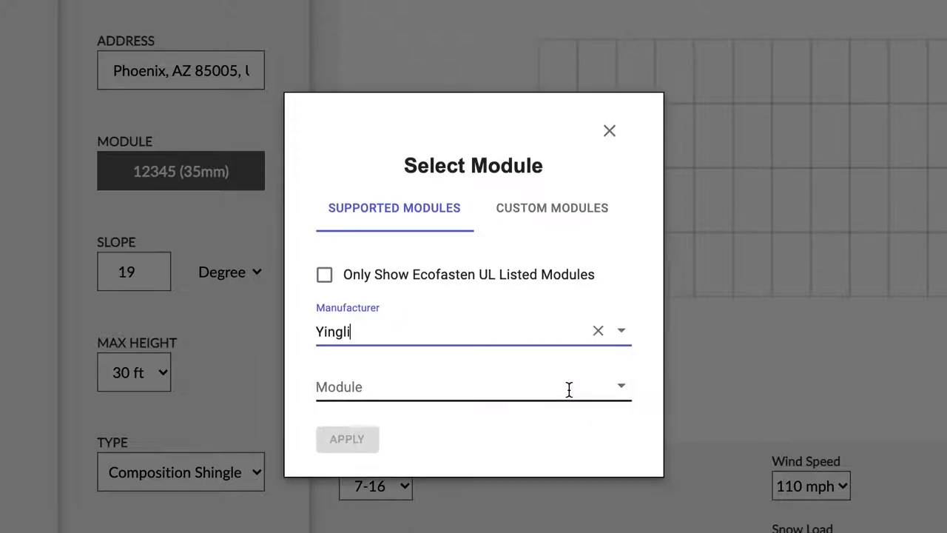
pyautogui.click(628, 392)
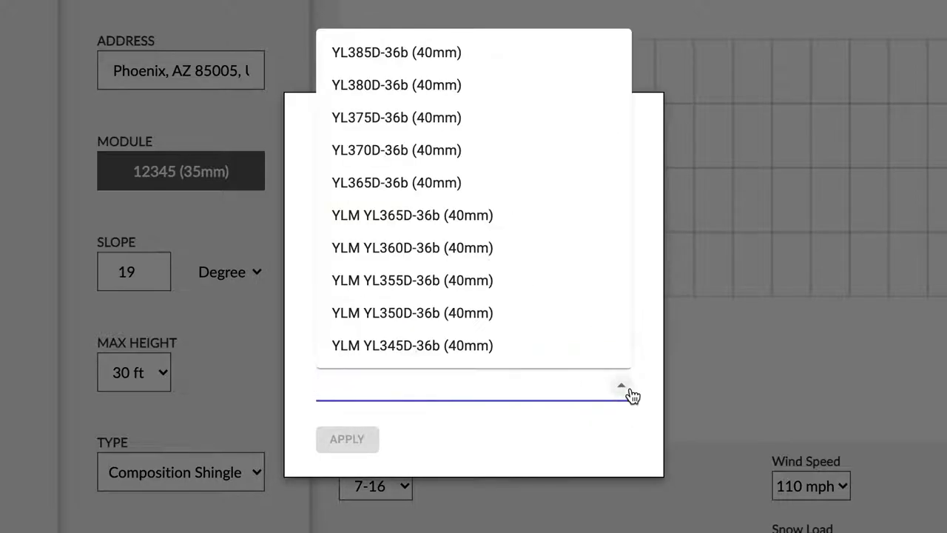
pyautogui.click(545, 185)
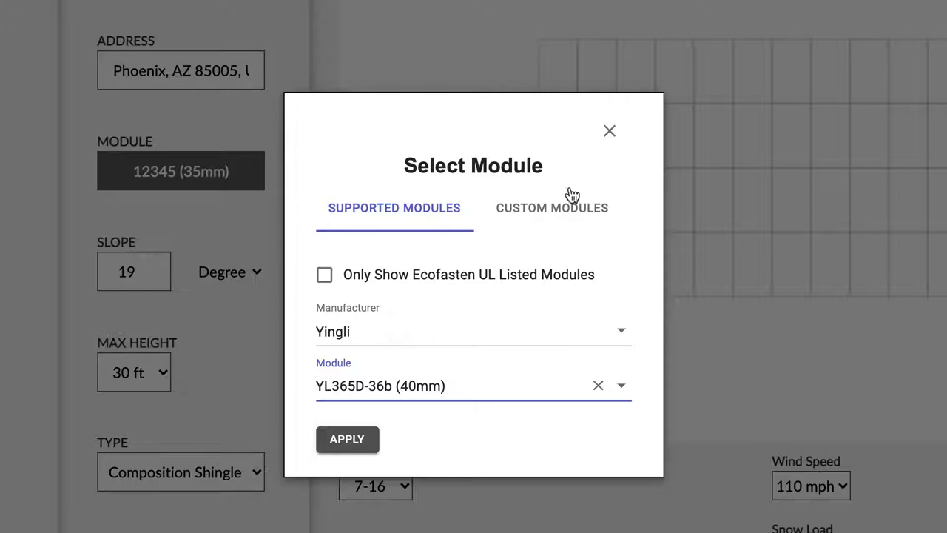
pyautogui.click(568, 210)
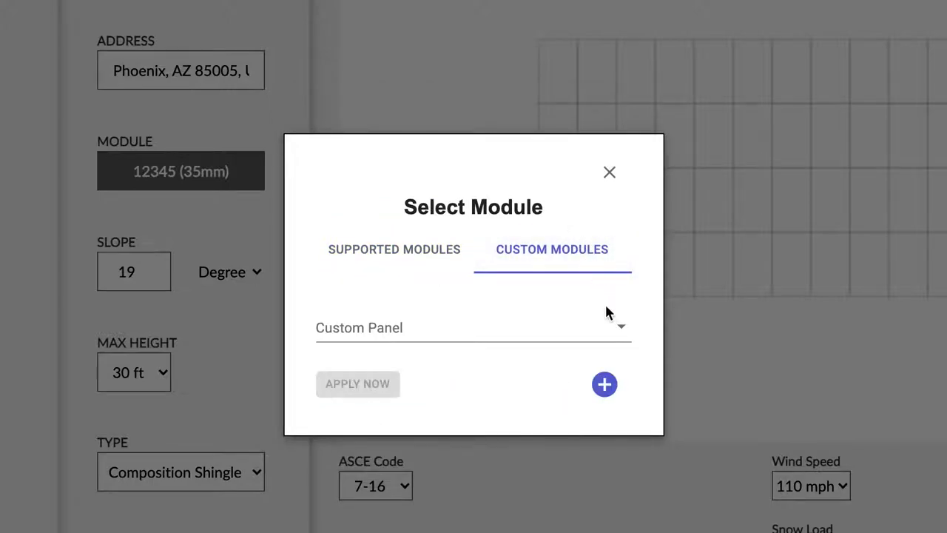
# Start a new custom module with manufacturer 'Custom 1' and module number 1234
pyautogui.click(615, 330)
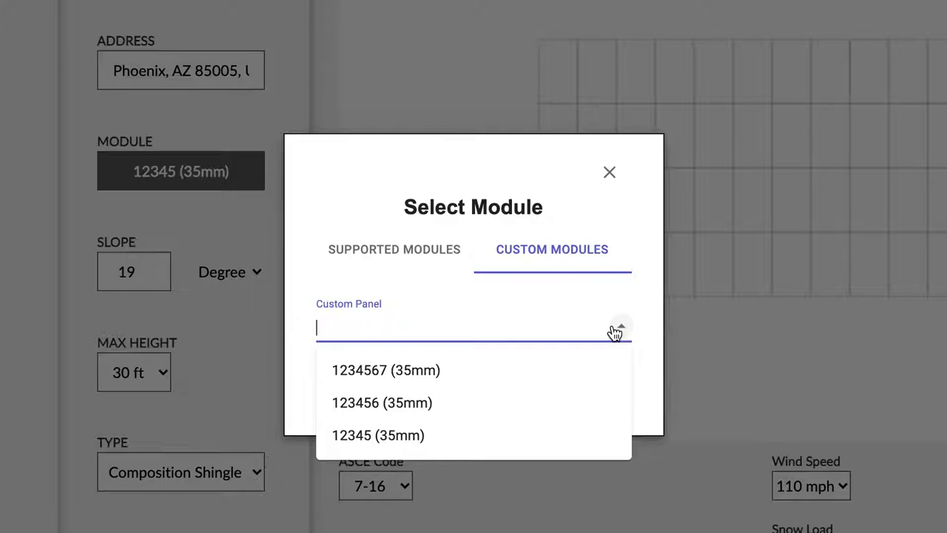
pyautogui.click(615, 330)
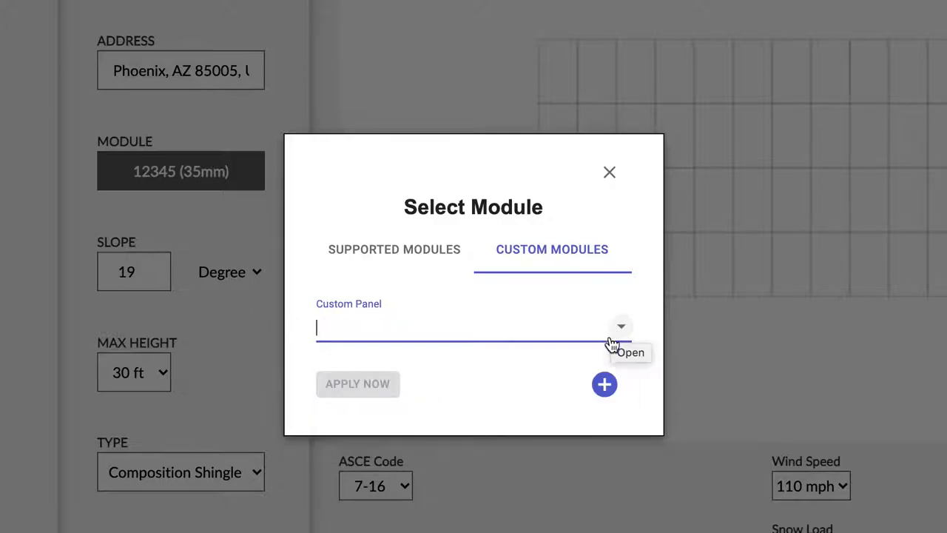
pyautogui.click(604, 384)
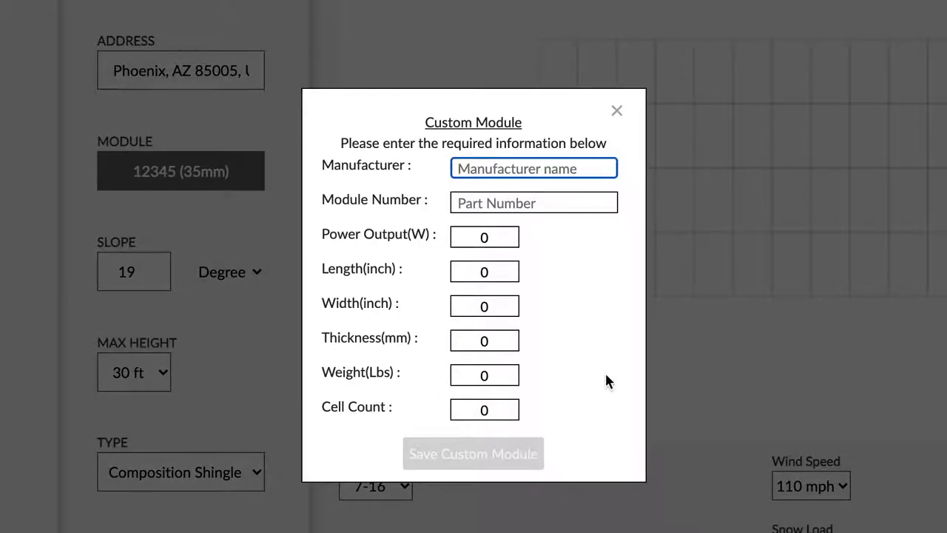
pyautogui.write('Custom 1')
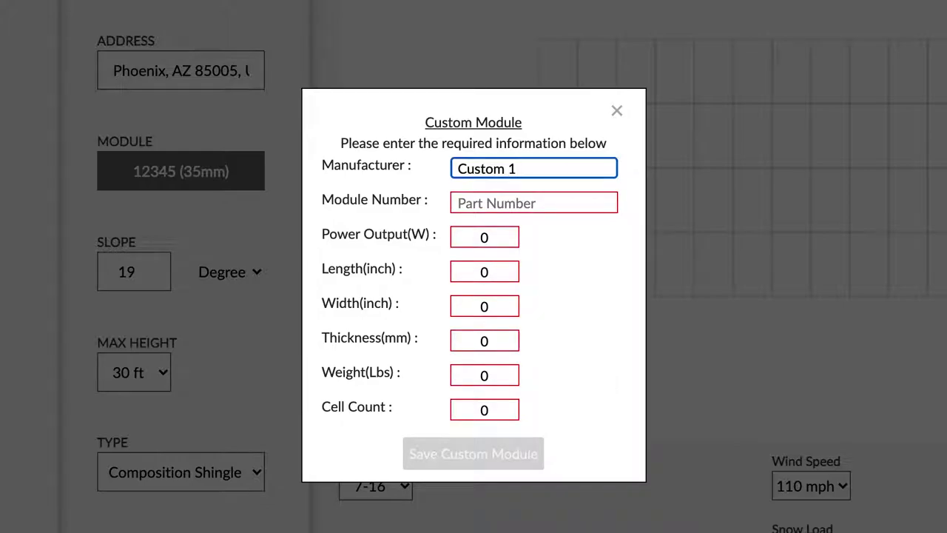
pyautogui.click(533, 202)
pyautogui.write('1234')
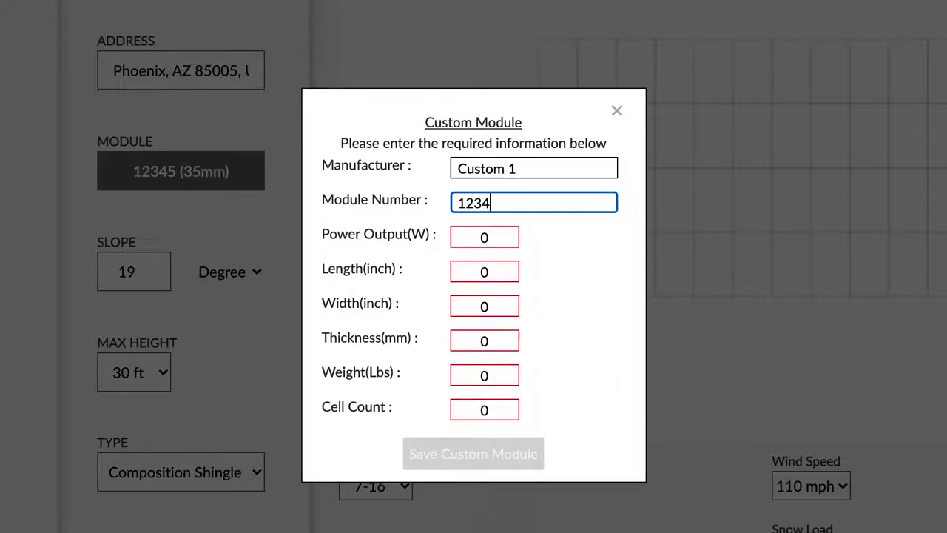
# Give it 270 W, 64×39 in, 35 mm thickness, 40 lbs, 60 cells, and save it
pyautogui.press('Tab')
pyautogui.write('270')
pyautogui.press('Tab')
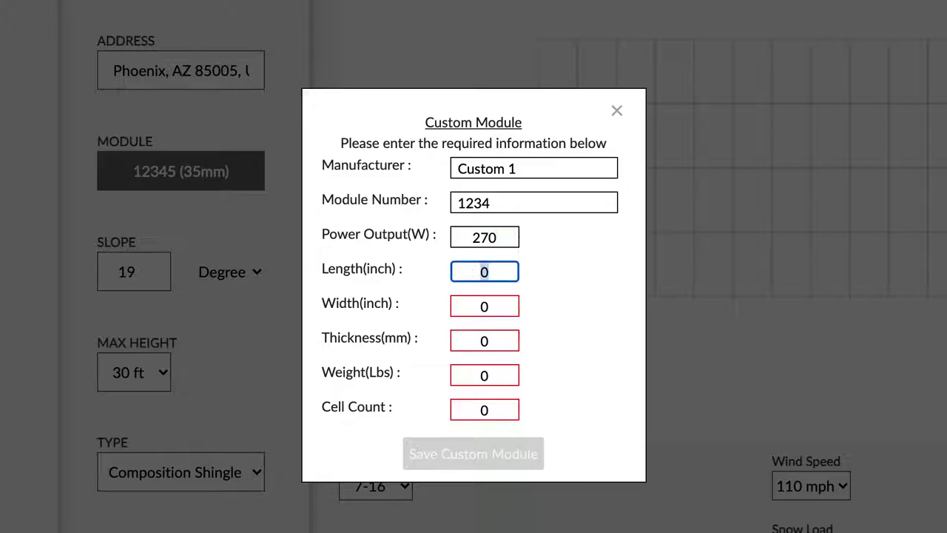
pyautogui.write('64')
pyautogui.press('Tab')
pyautogui.write('39')
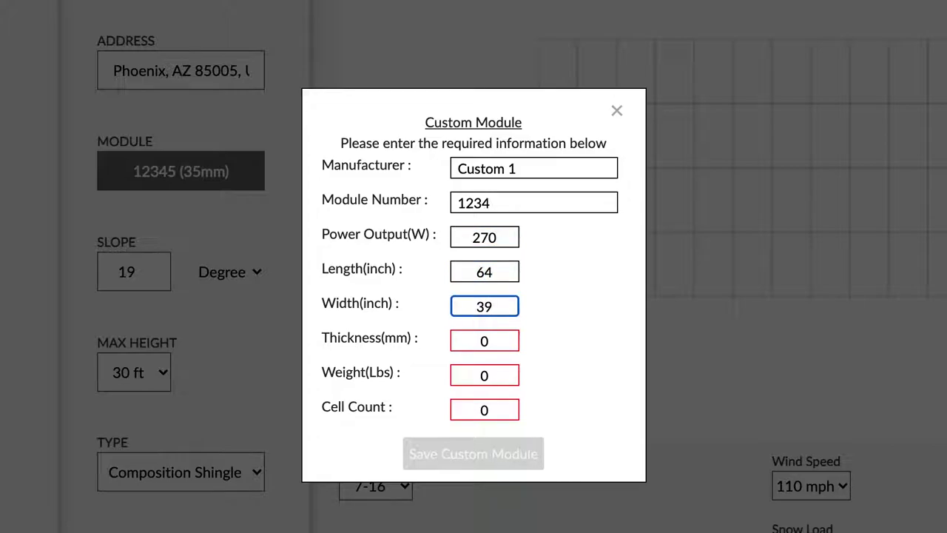
pyautogui.press('Tab')
pyautogui.write('35')
pyautogui.press('Tab')
pyautogui.write('4')
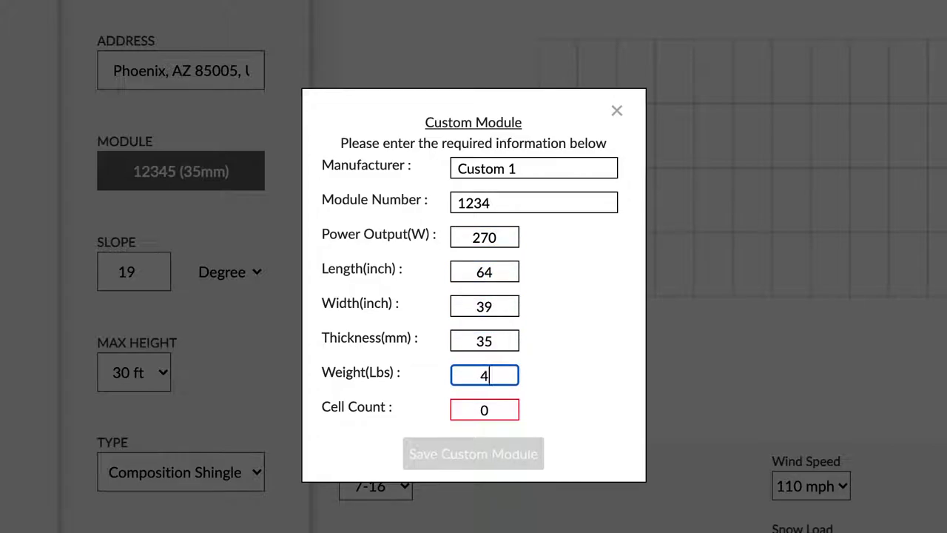
pyautogui.write('0')
pyautogui.press('Tab')
pyautogui.write('60')
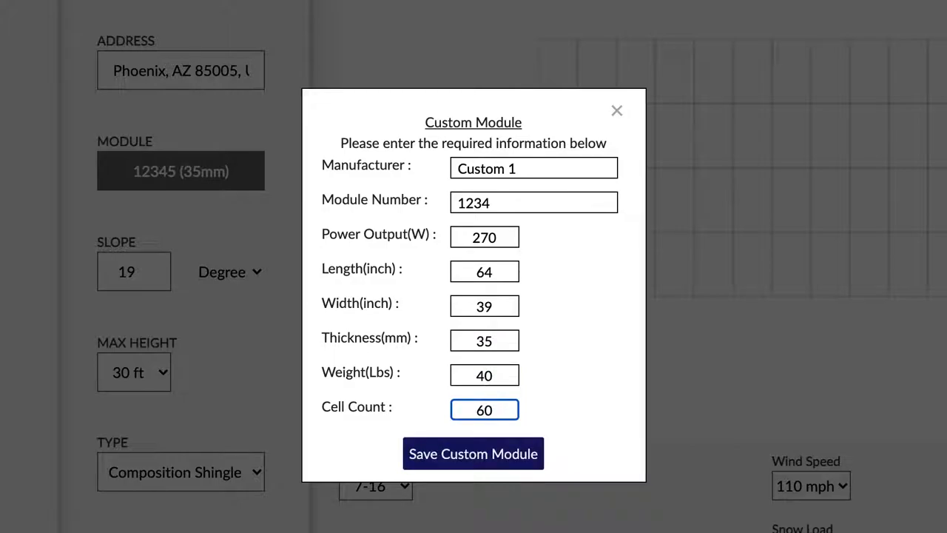
pyautogui.click(567, 416)
pyautogui.click(539, 450)
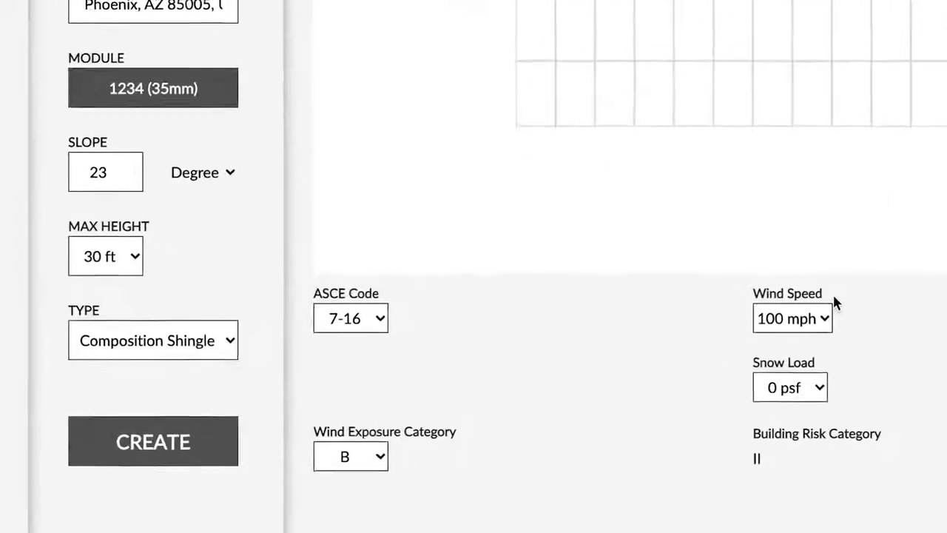
# Change the slope from 23 to 19 degrees and set the roof type to Tile
pyautogui.moveTo(108, 172); pyautogui.dragTo(44, 150)
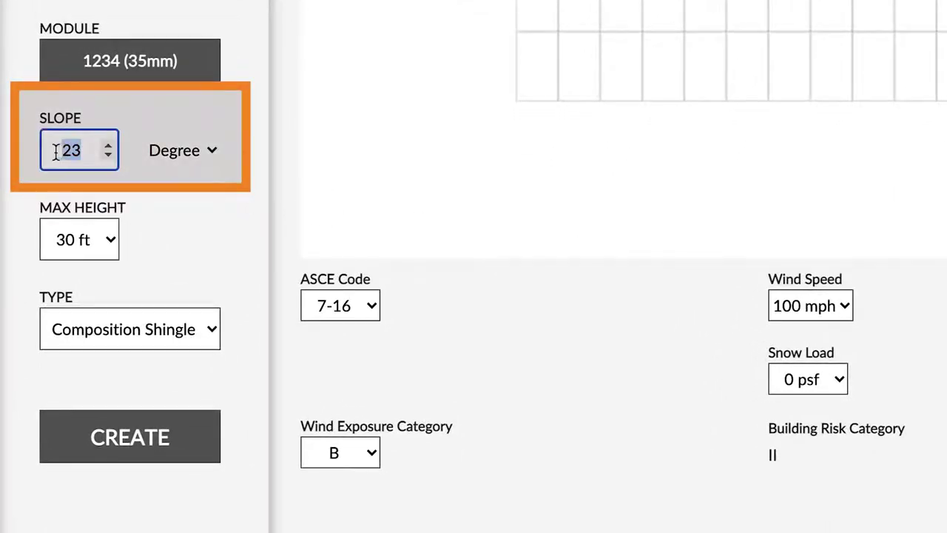
pyautogui.write('19')
pyautogui.click(214, 156)
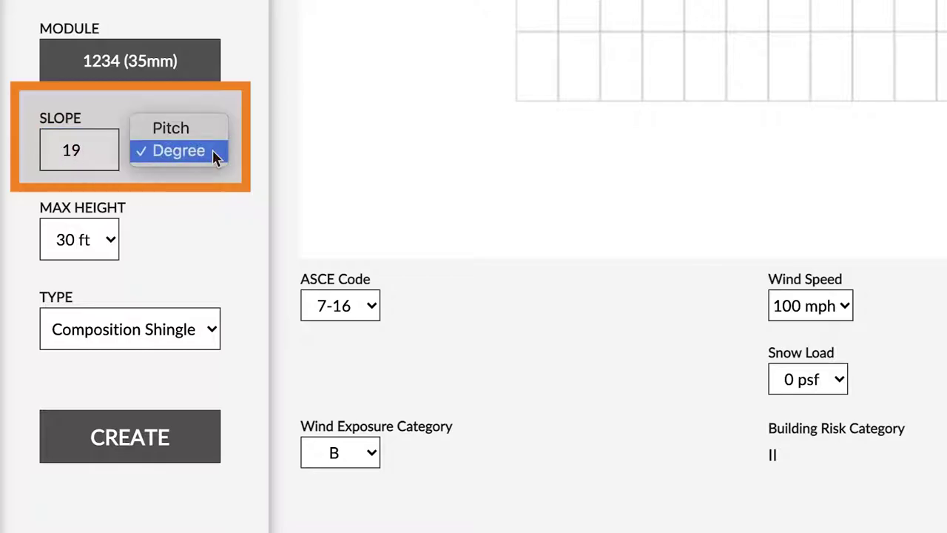
pyautogui.click(212, 150)
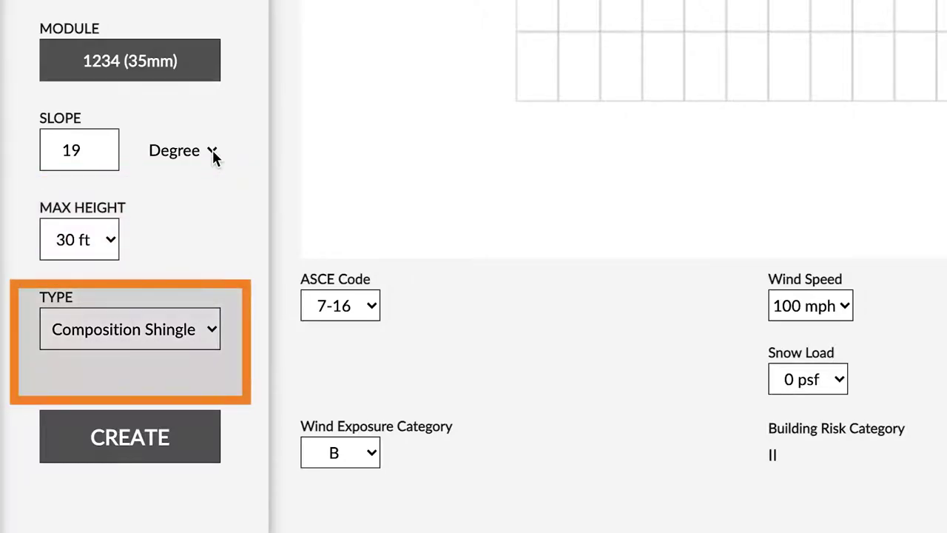
pyautogui.click(210, 331)
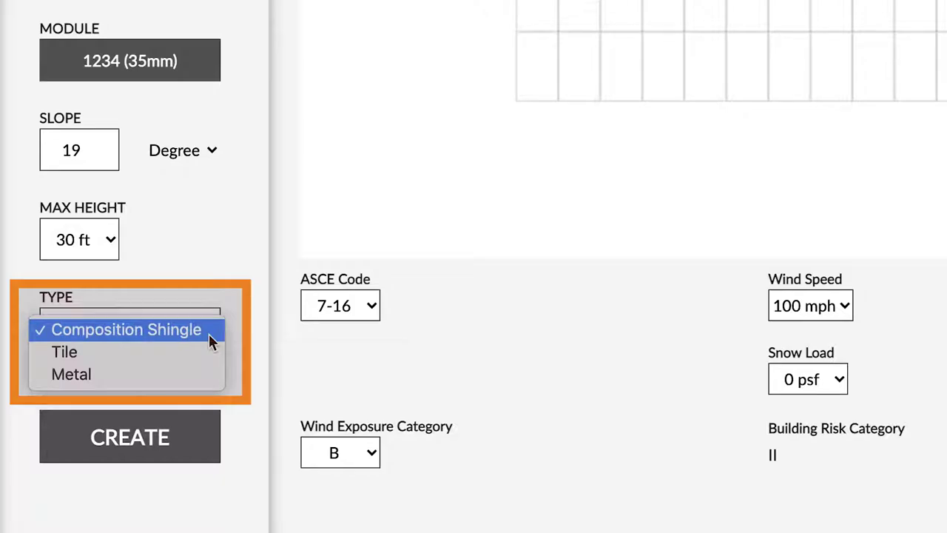
pyautogui.click(208, 353)
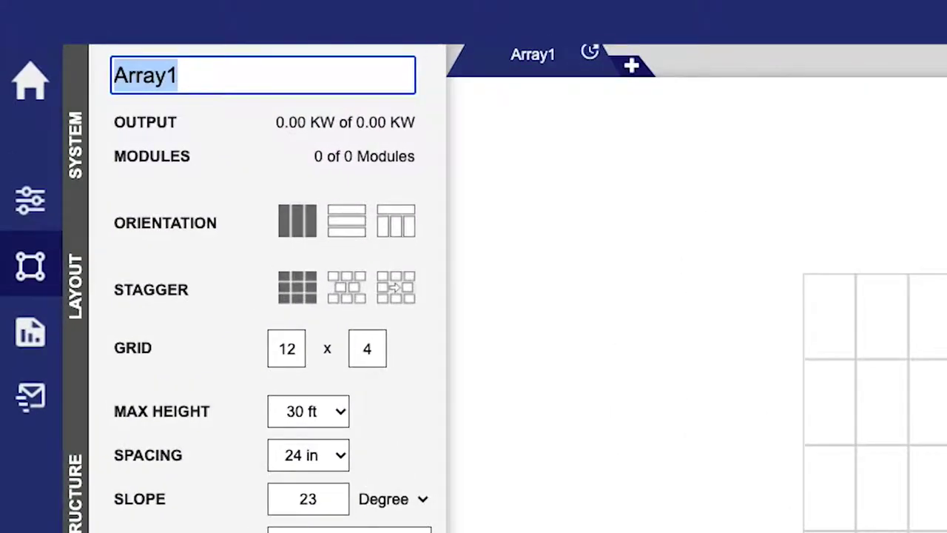
# Rename Array1 to Curry, add a second array named Curry Garage, and place a module
pyautogui.write('Curry')
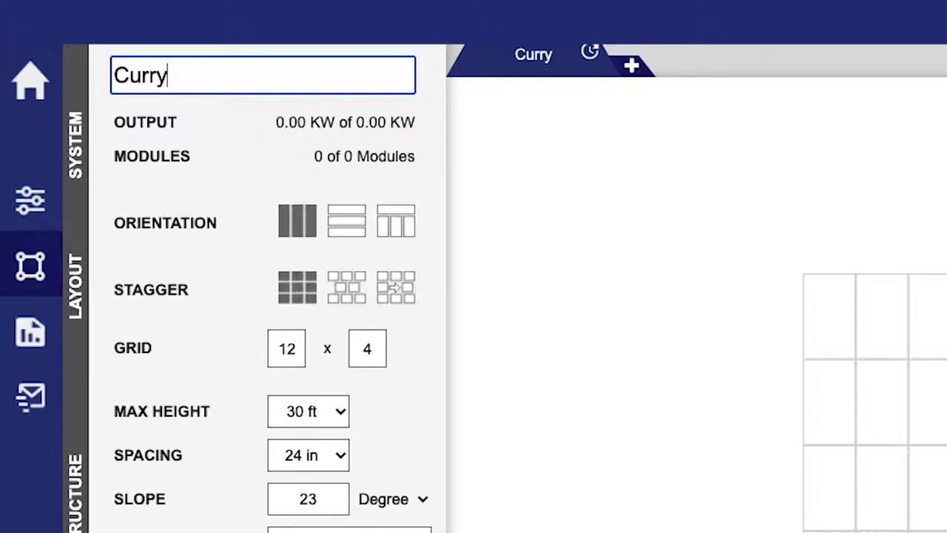
pyautogui.press('Tab')
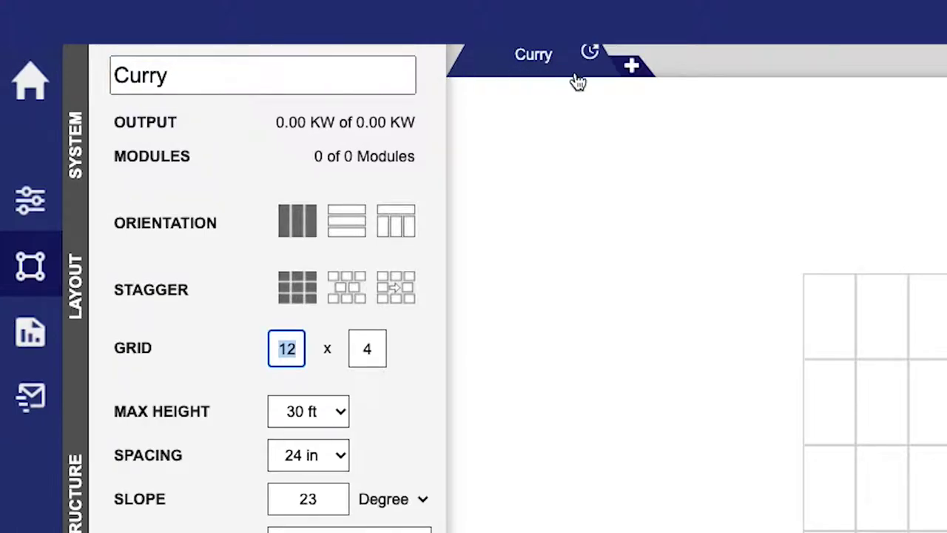
pyautogui.click(633, 69)
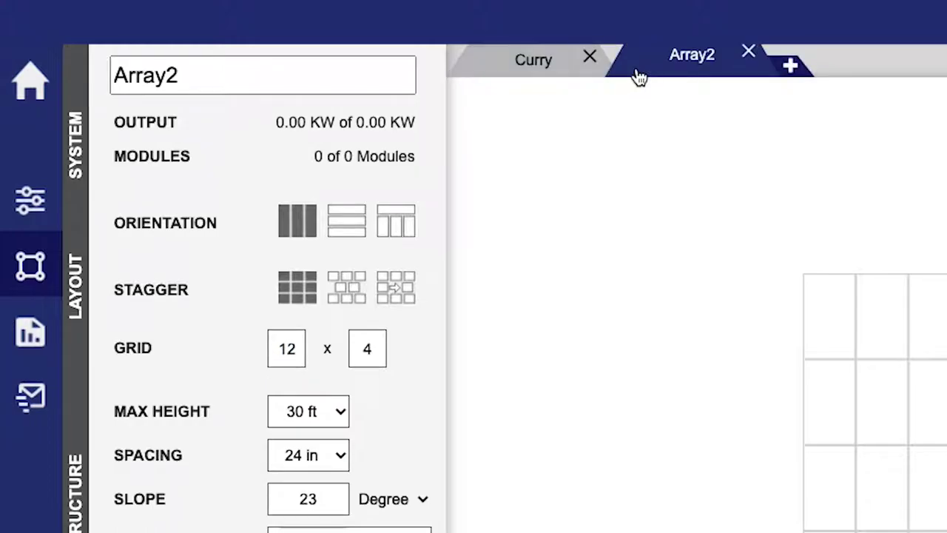
pyautogui.moveTo(389, 74); pyautogui.dragTo(72, 70)
pyautogui.write('Curry Garage')
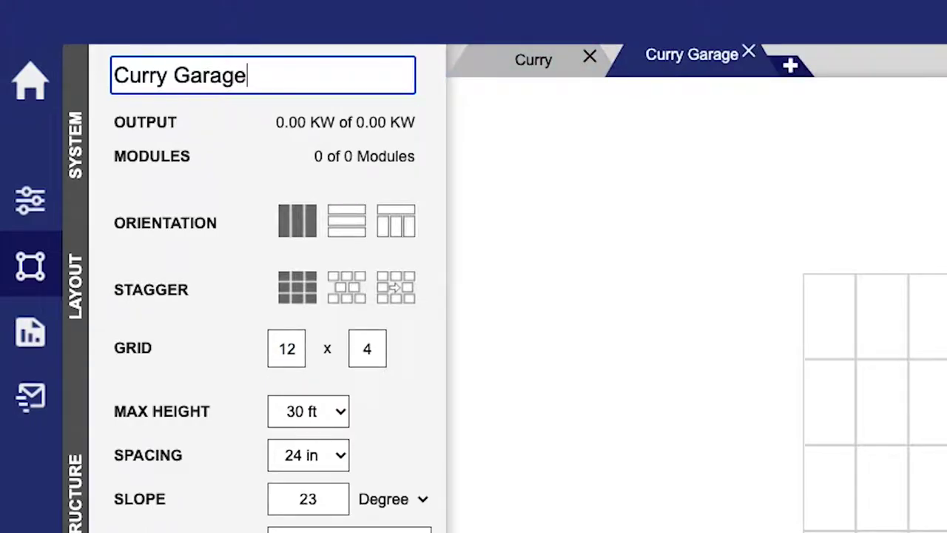
pyautogui.press('Return')
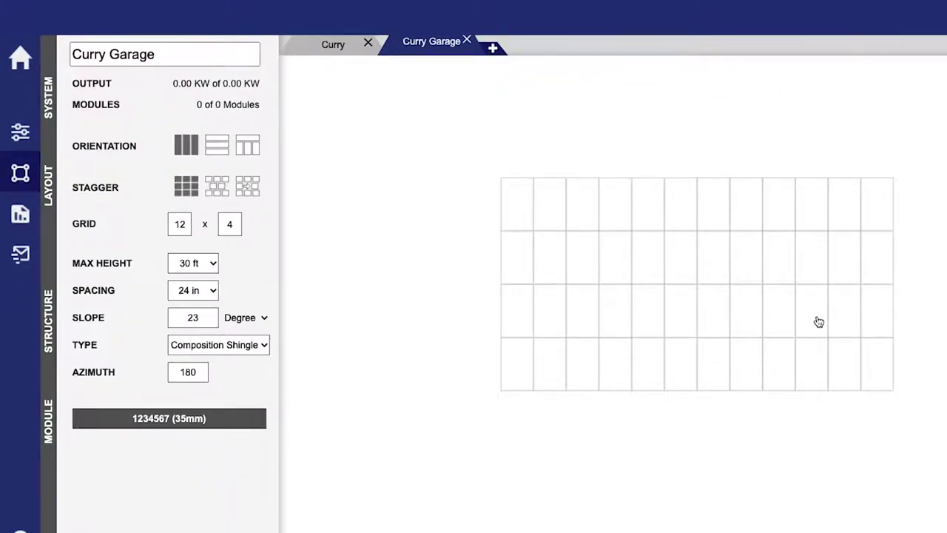
pyautogui.click(817, 321)
pyautogui.click(775, 319)
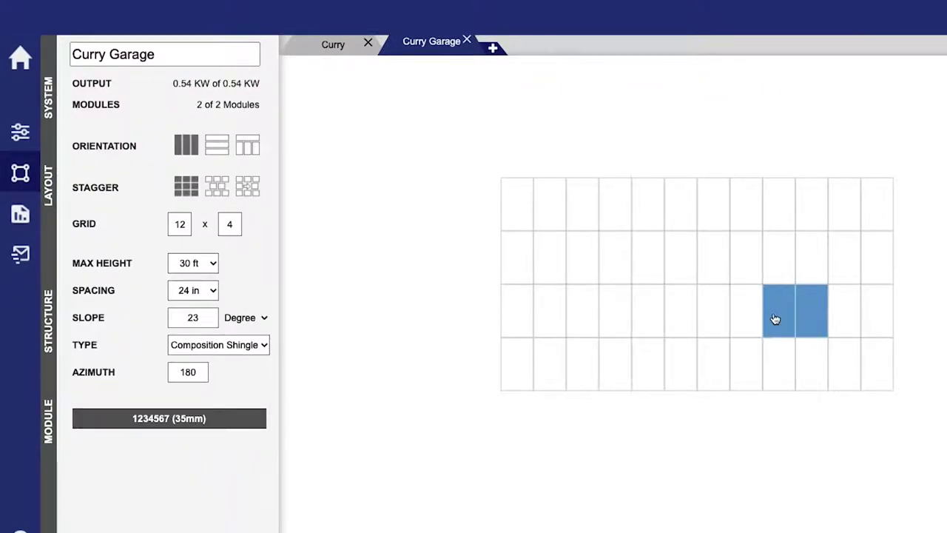
pyautogui.click(775, 319)
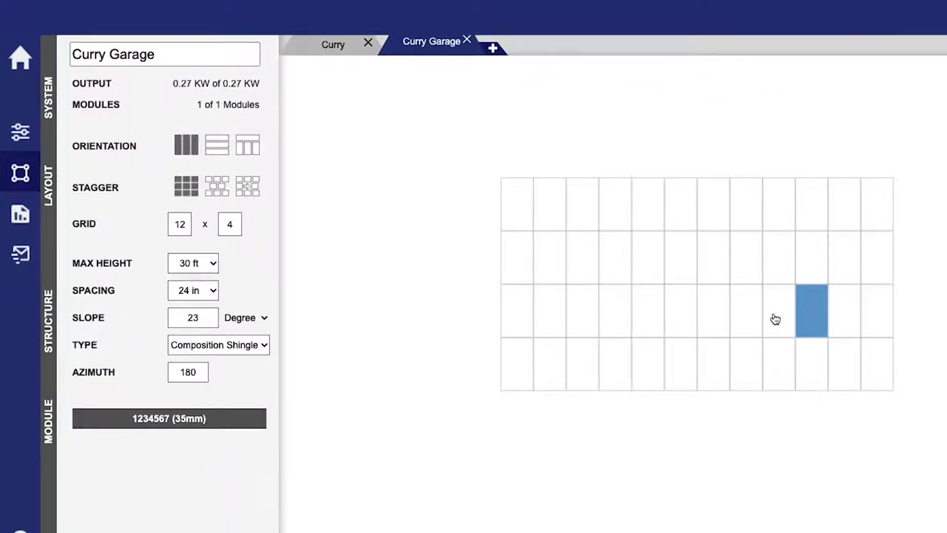
pyautogui.click(812, 319)
pyautogui.moveTo(812, 320); pyautogui.dragTo(552, 240)
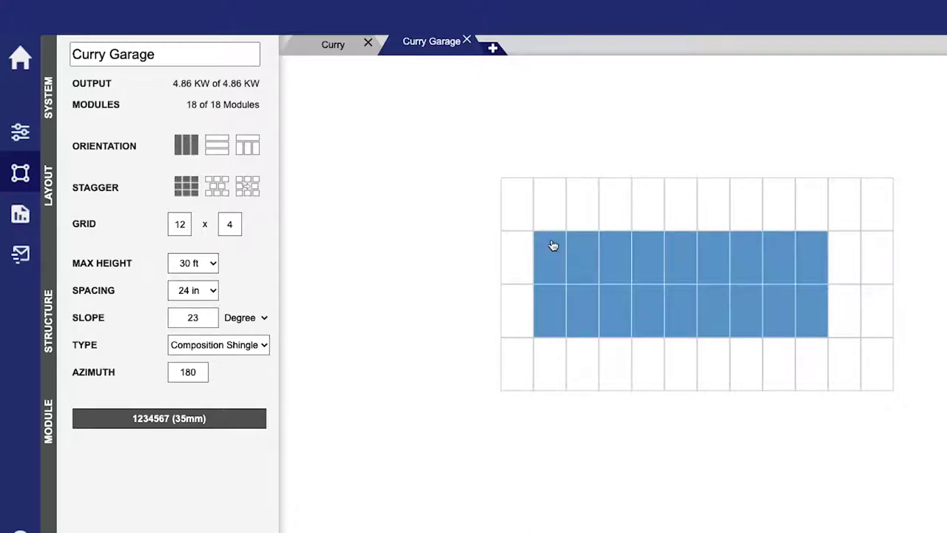
pyautogui.click(583, 250)
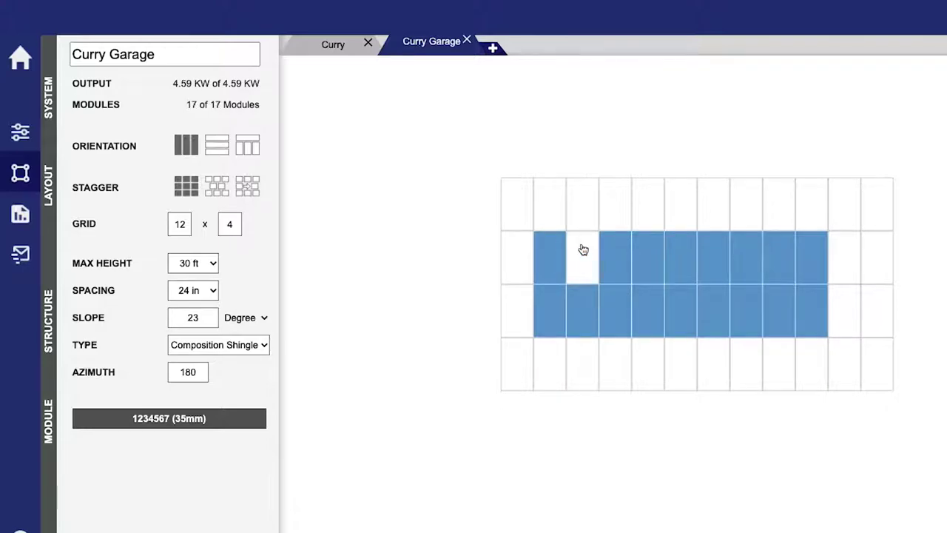
pyautogui.moveTo(554, 244); pyautogui.dragTo(812, 325)
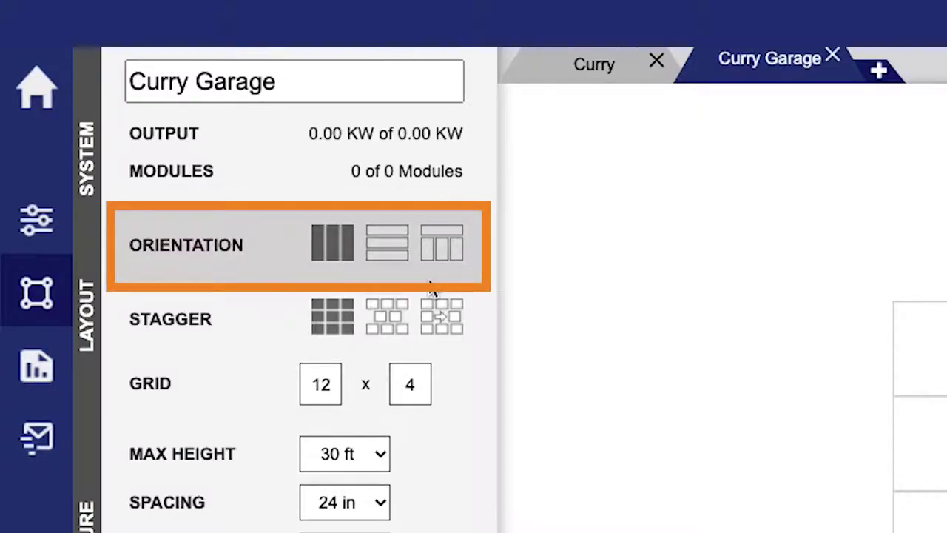
# Switch to landscape and fill a 2×9 block of modules, removing one bottom-row module
pyautogui.click(392, 259)
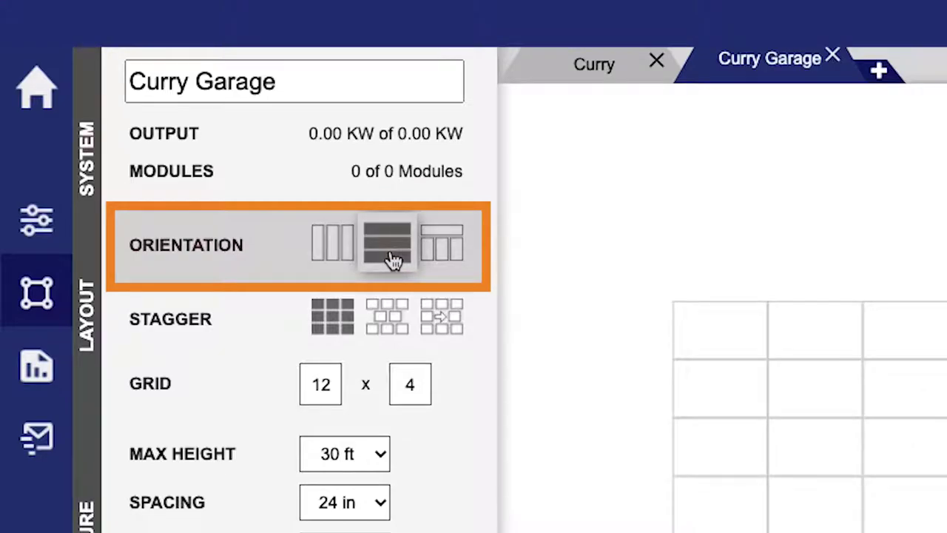
pyautogui.moveTo(435, 168); pyautogui.dragTo(404, 174)
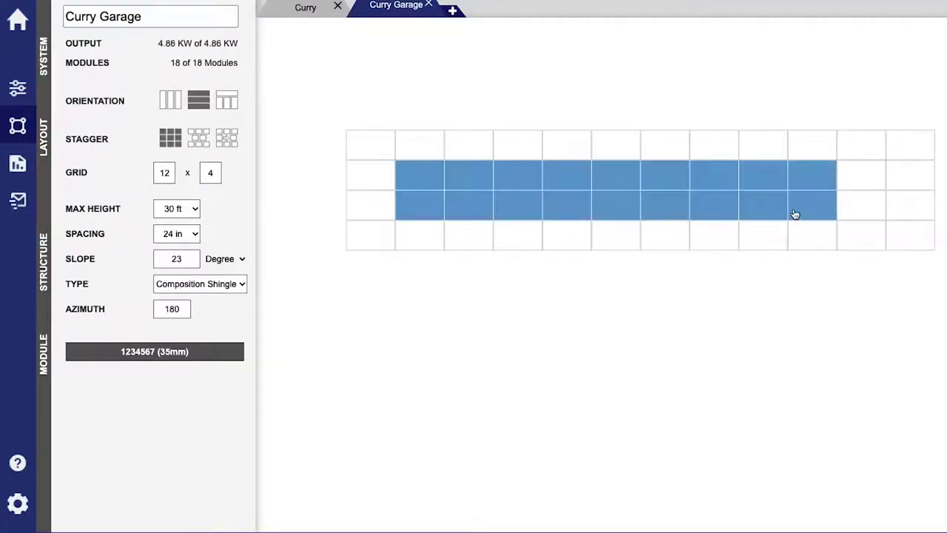
pyautogui.click(763, 211)
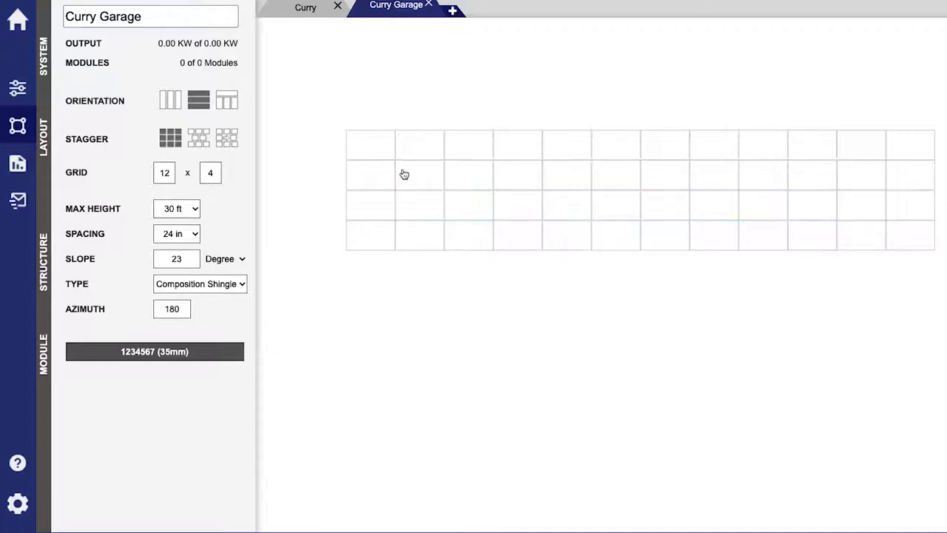
# Make the top row portrait, fill it and add modules below, then choose staggered layout
pyautogui.click(228, 105)
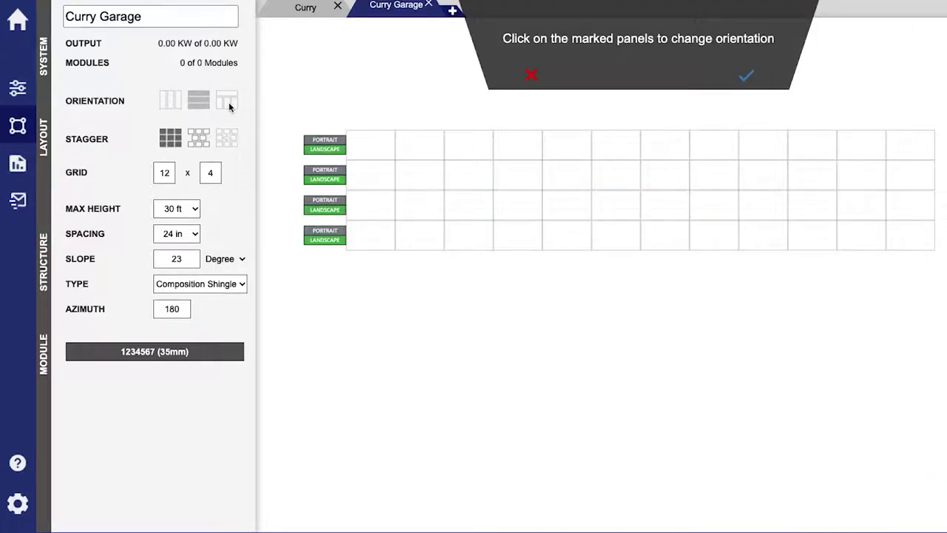
pyautogui.click(323, 142)
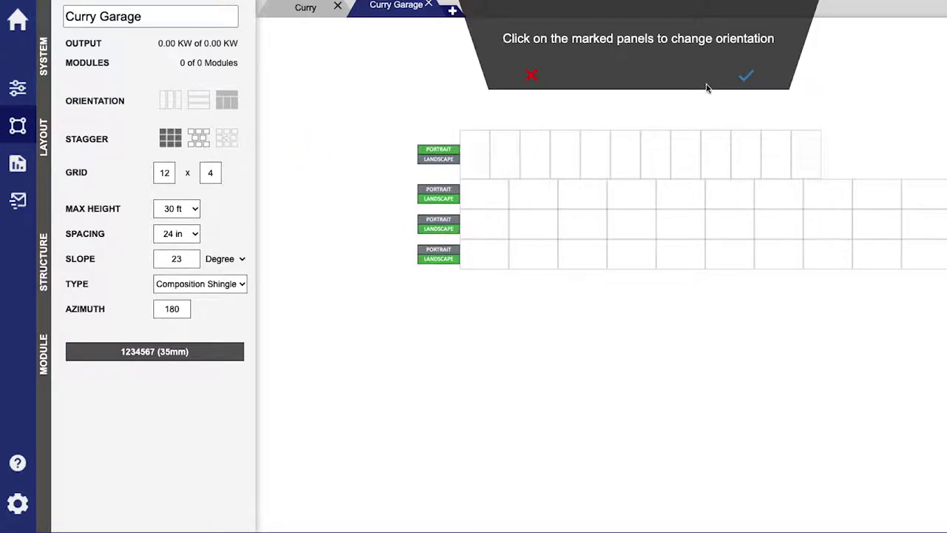
pyautogui.click(749, 78)
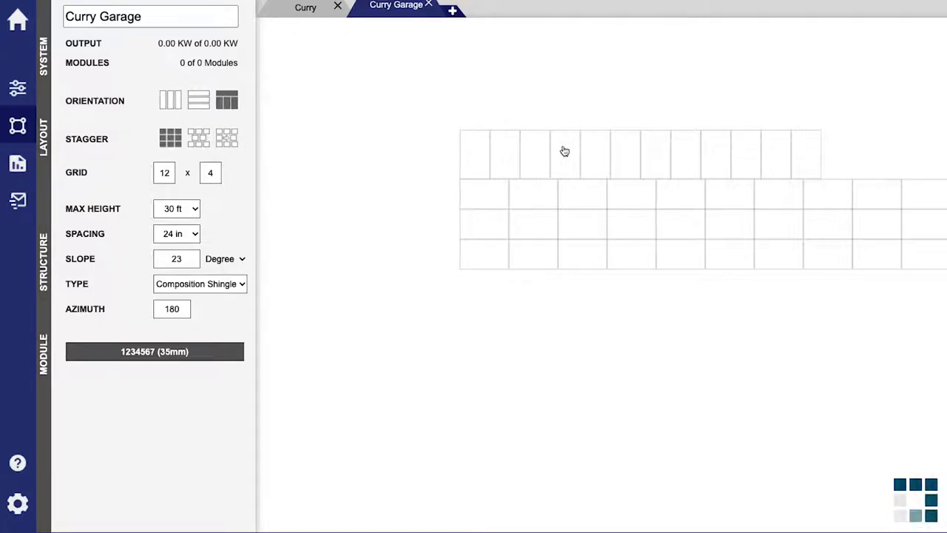
pyautogui.moveTo(538, 146); pyautogui.dragTo(715, 170)
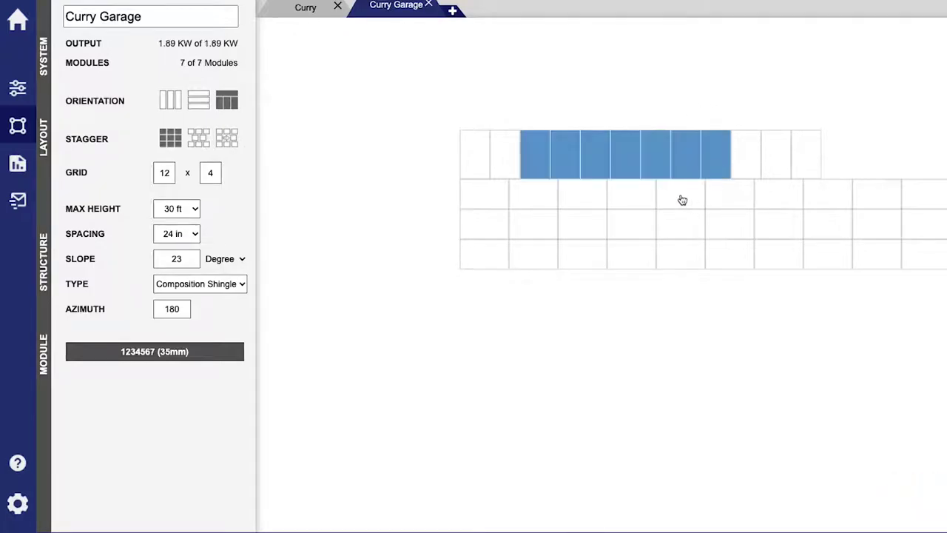
pyautogui.click(680, 199)
pyautogui.click(616, 200)
pyautogui.click(585, 197)
pyautogui.click(586, 222)
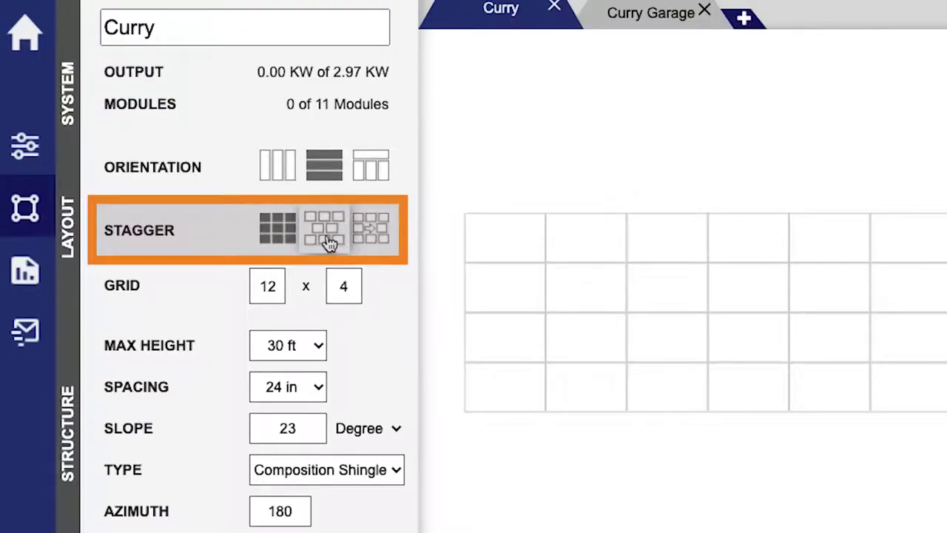
pyautogui.click(328, 235)
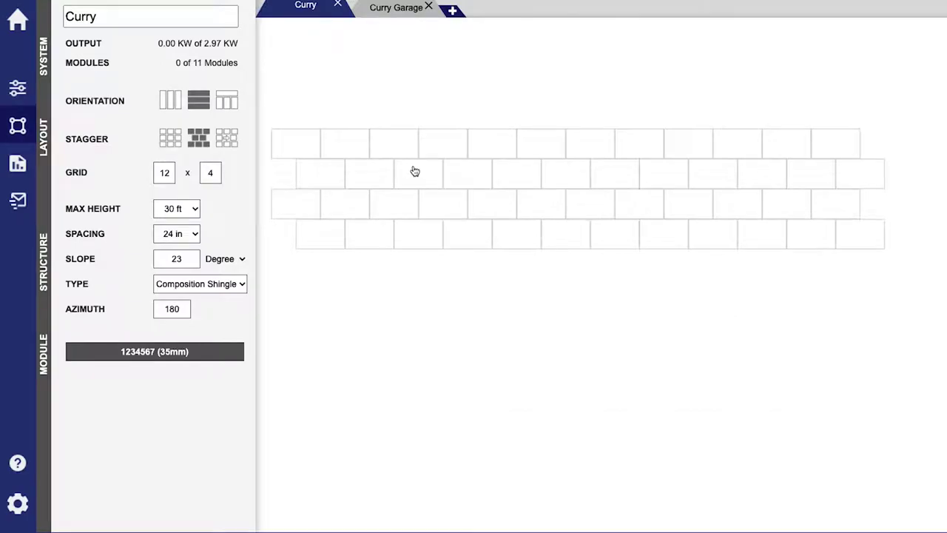
# Place modules along rows 2, 3 and 4 of the staggered grid
pyautogui.moveTo(416, 171); pyautogui.dragTo(679, 174)
pyautogui.moveTo(644, 204); pyautogui.dragTo(450, 211)
pyautogui.click(532, 238)
pyautogui.moveTo(531, 239); pyautogui.dragTo(561, 239)
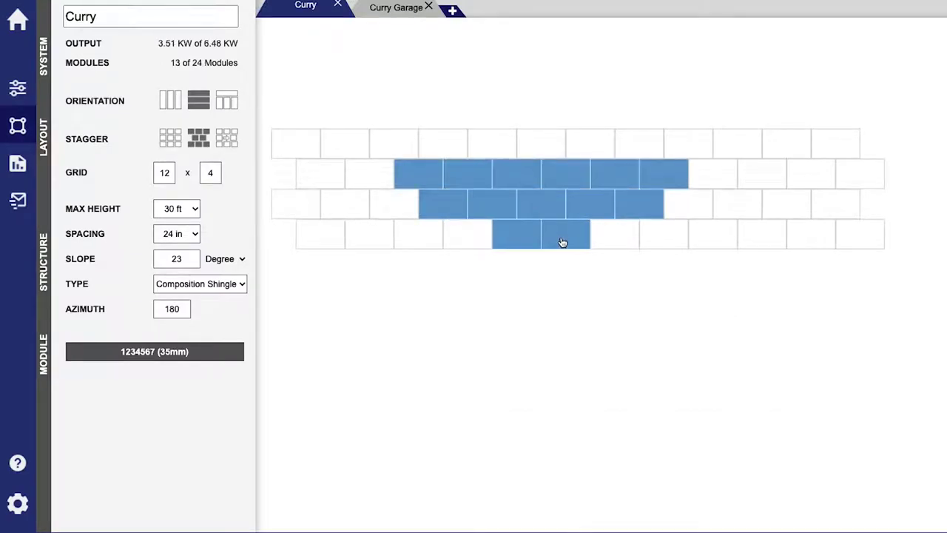
# Shift the first row-2 module 4 inches left and confirm the shift
pyautogui.click(234, 143)
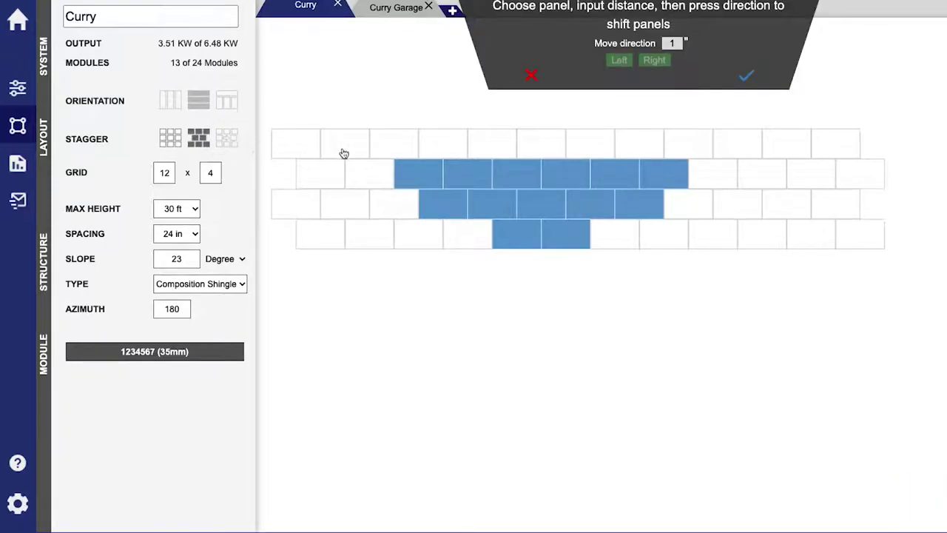
pyautogui.click(430, 173)
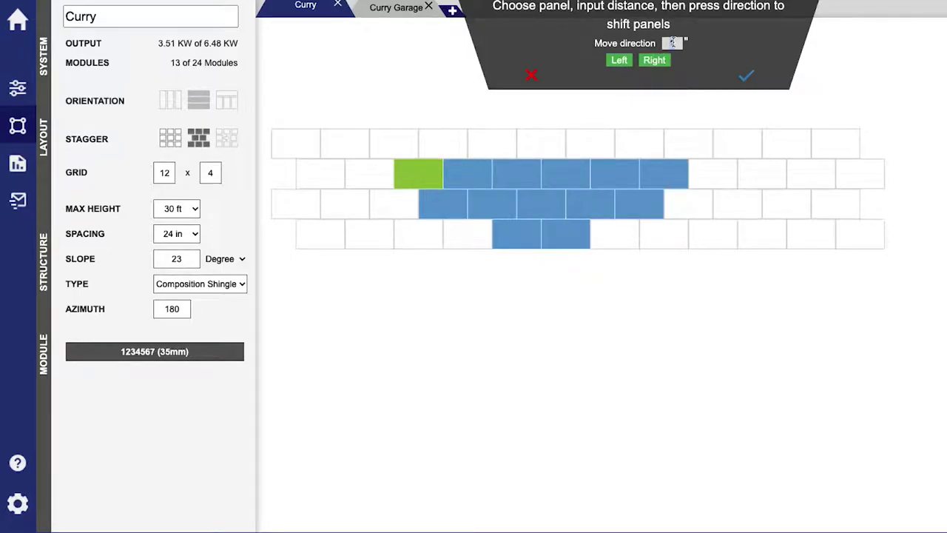
pyautogui.click(620, 62)
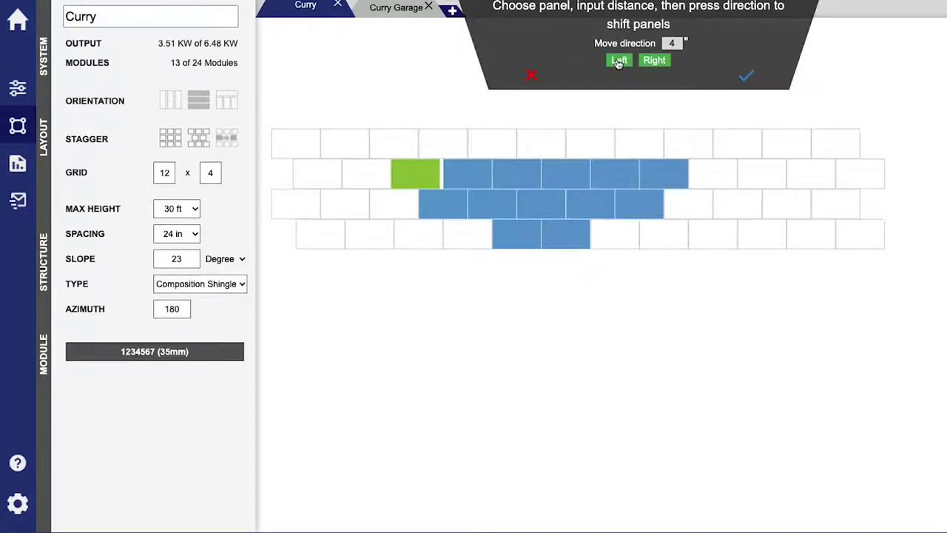
pyautogui.click(742, 76)
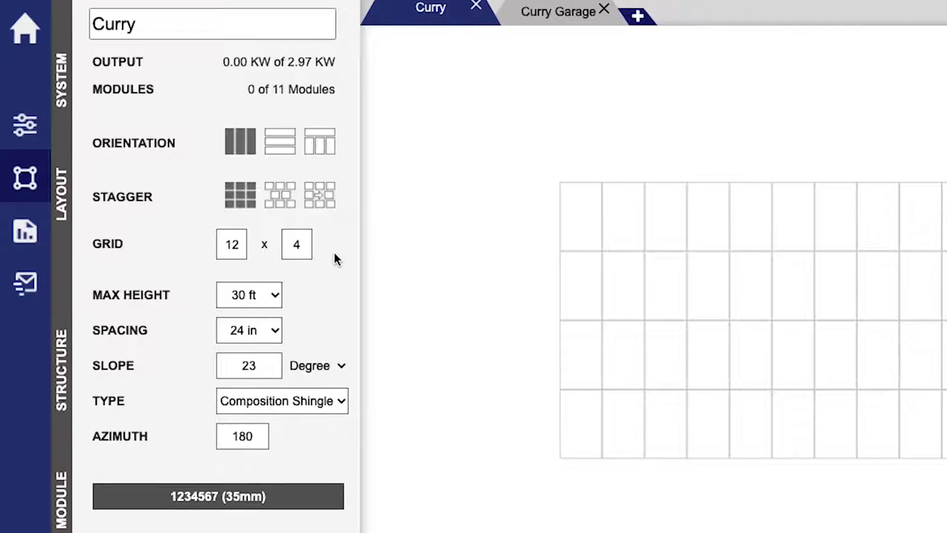
# Enlarge the Curry grid to 12×7 and fill it with 50 modules totaling 13.50 KW
pyautogui.click(295, 244)
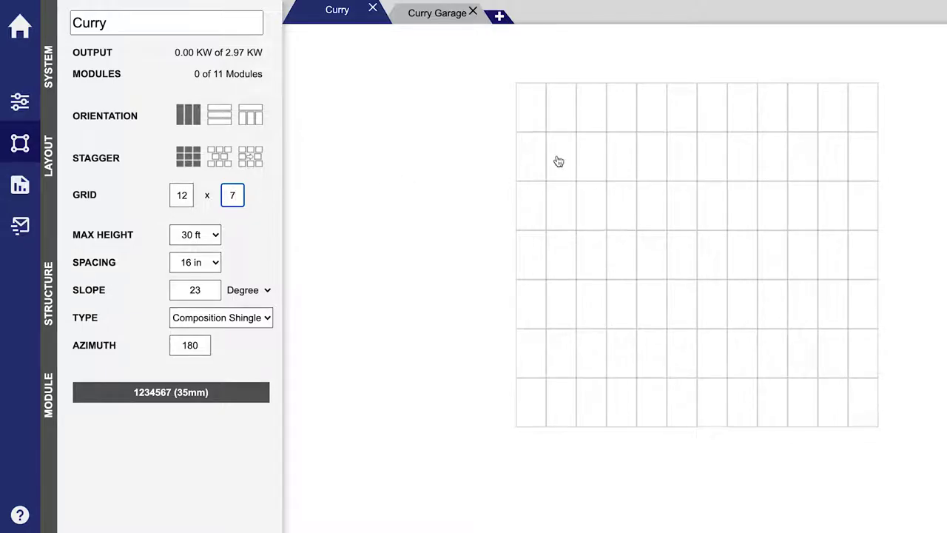
pyautogui.moveTo(558, 161); pyautogui.dragTo(839, 361)
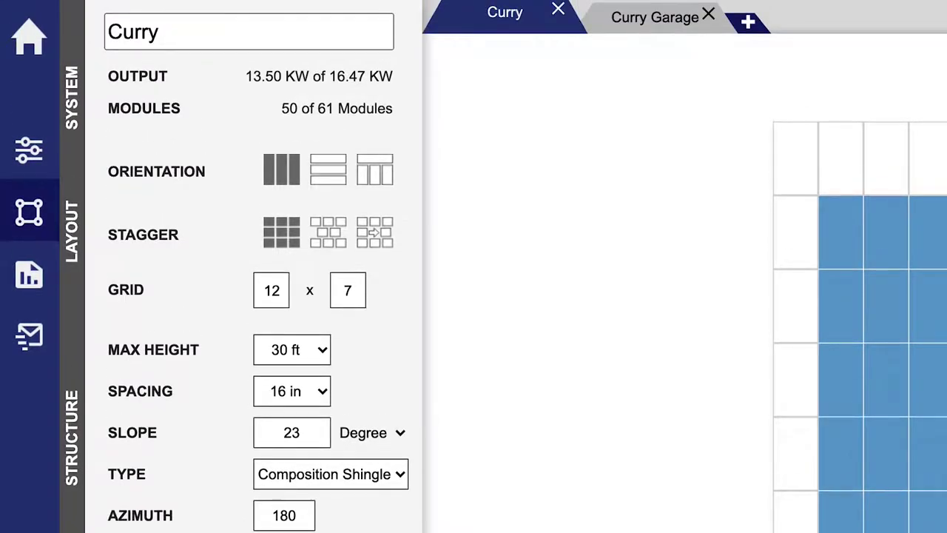
pyautogui.click(51, 172)
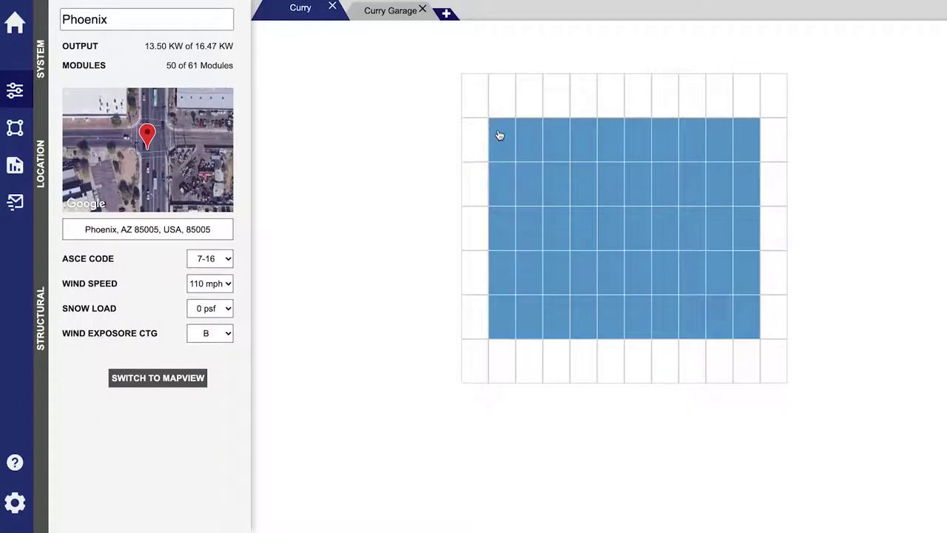
# Remove the top two rows of modules from the layout
pyautogui.moveTo(499, 135); pyautogui.dragTo(751, 197)
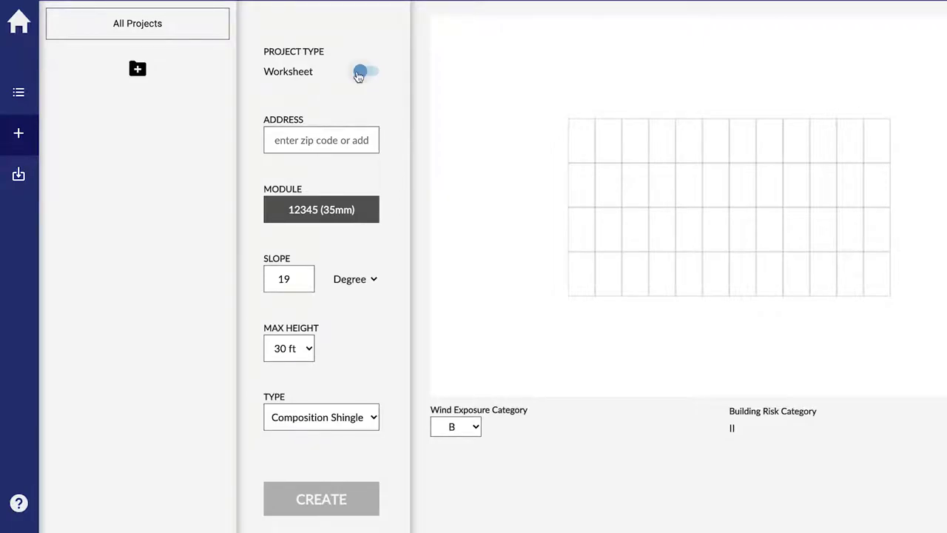
# Switch the project to MapView and centre the satellite map on the grey-roofed house
pyautogui.click(359, 72)
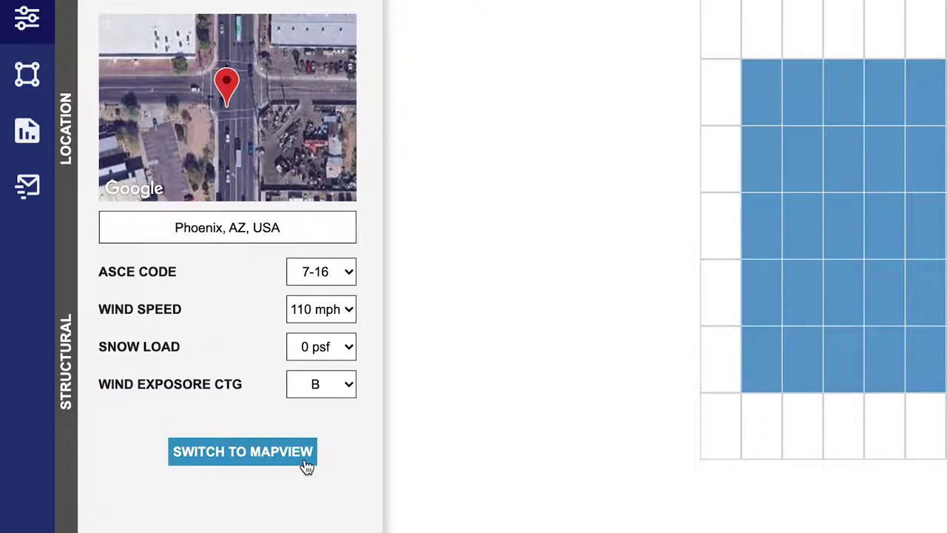
pyautogui.click(308, 462)
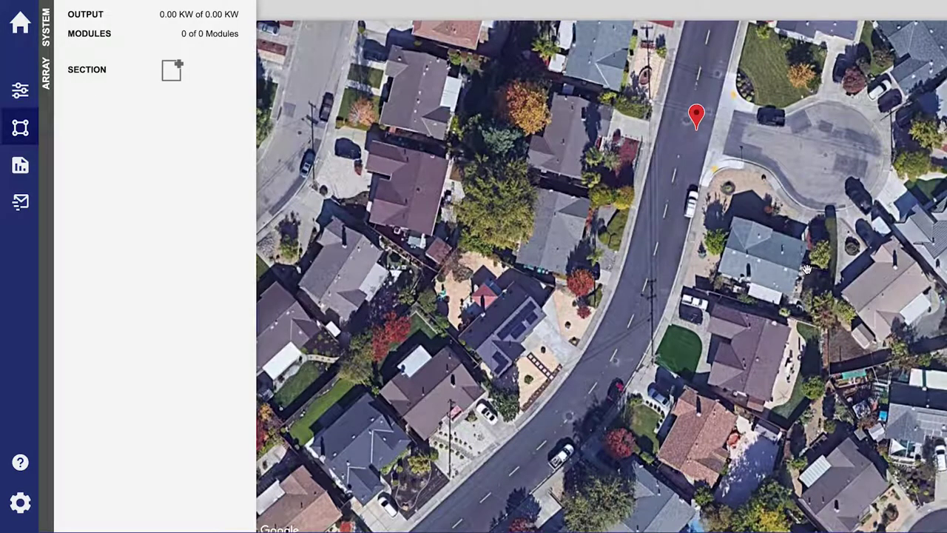
pyautogui.scroll(2, 807, 270)
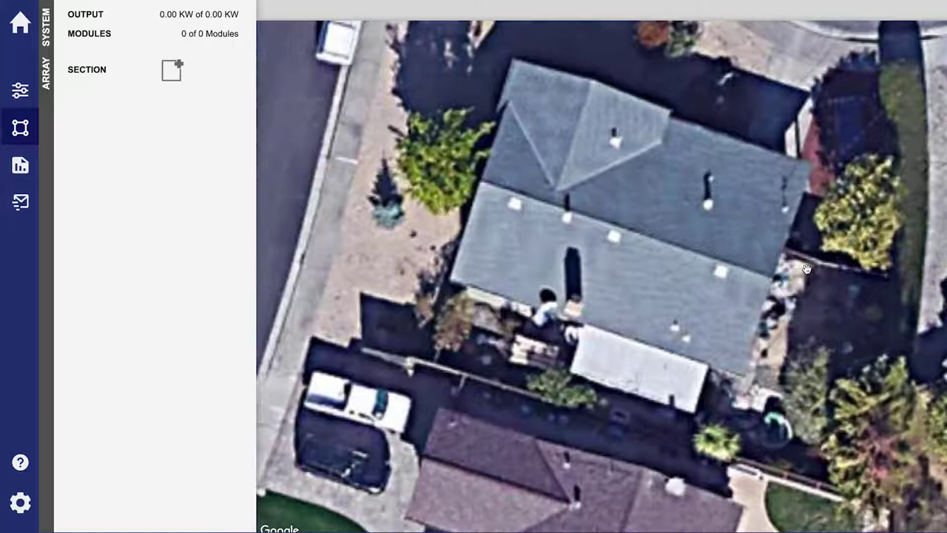
pyautogui.moveTo(806, 270); pyautogui.dragTo(767, 307)
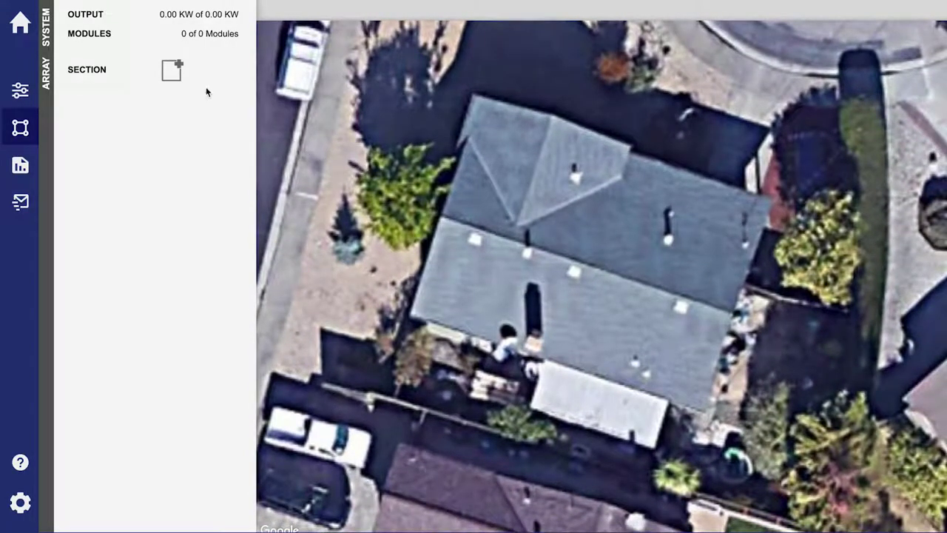
# Outline the lower roof plane as a new section with its bottom edge as the gutter
pyautogui.click(172, 70)
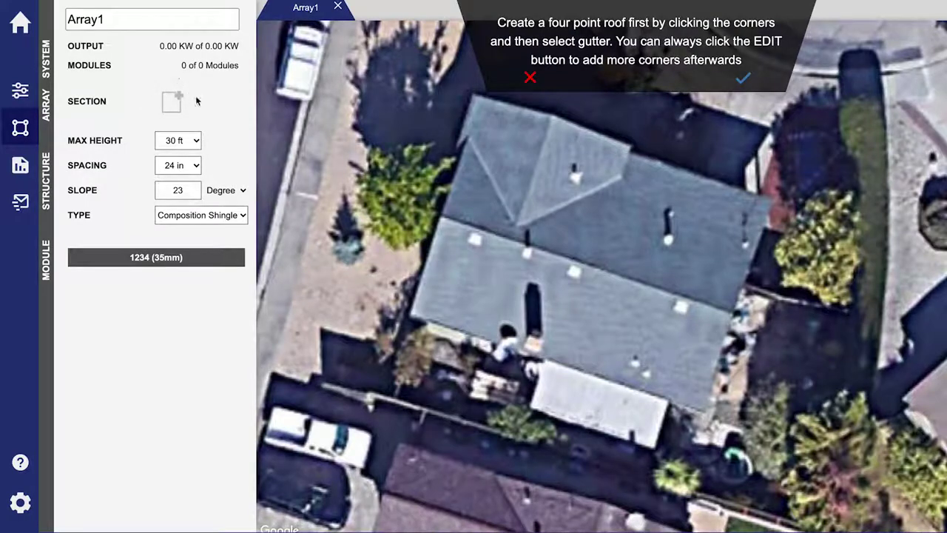
pyautogui.click(440, 216)
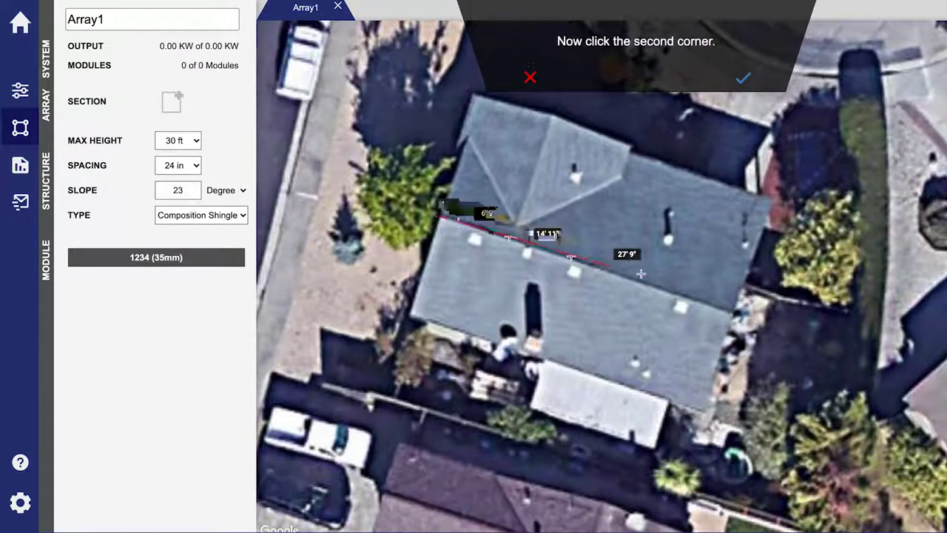
pyautogui.click(731, 313)
pyautogui.click(703, 413)
pyautogui.click(409, 316)
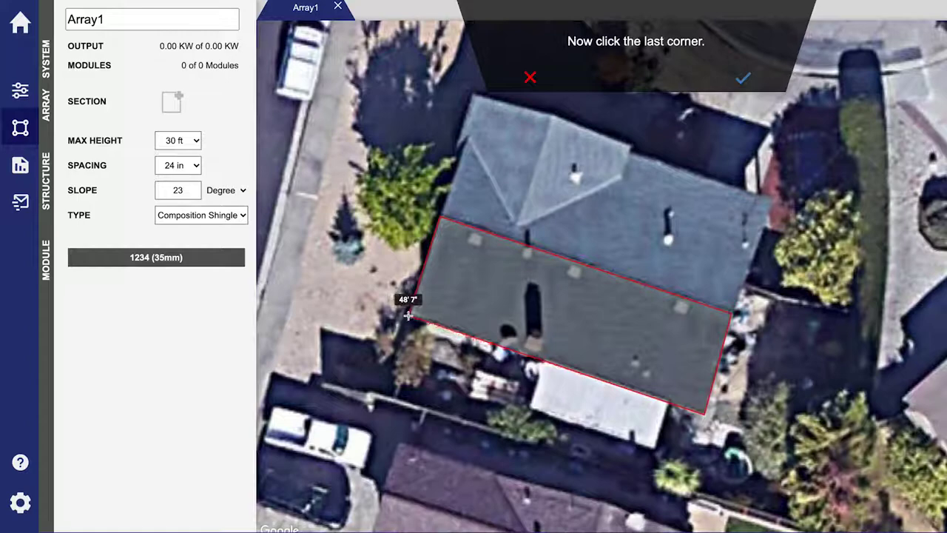
pyautogui.click(738, 91)
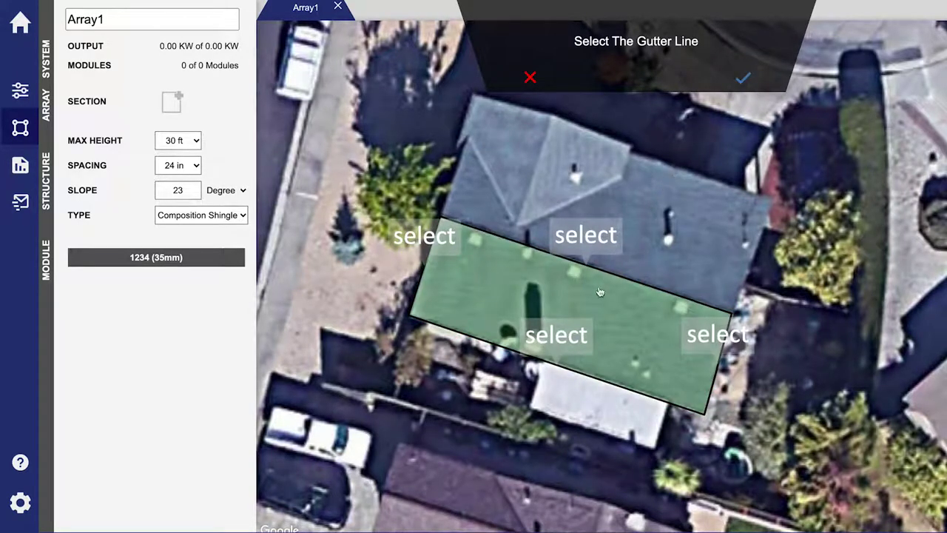
pyautogui.click(576, 333)
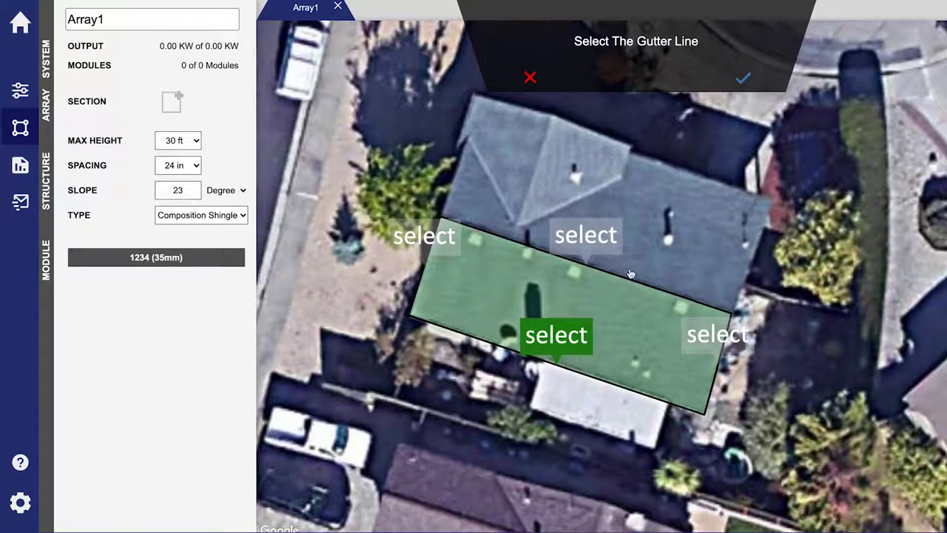
pyautogui.click(743, 88)
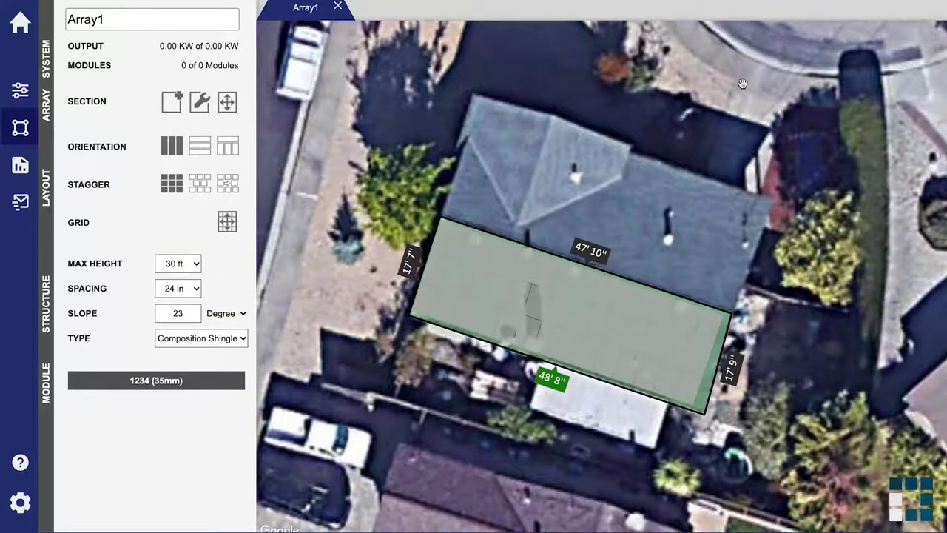
# Fill the section with 13 modules (3.51 KW) and add Array2
pyautogui.moveTo(462, 249); pyautogui.dragTo(507, 260)
pyautogui.moveTo(455, 279); pyautogui.dragTo(590, 283)
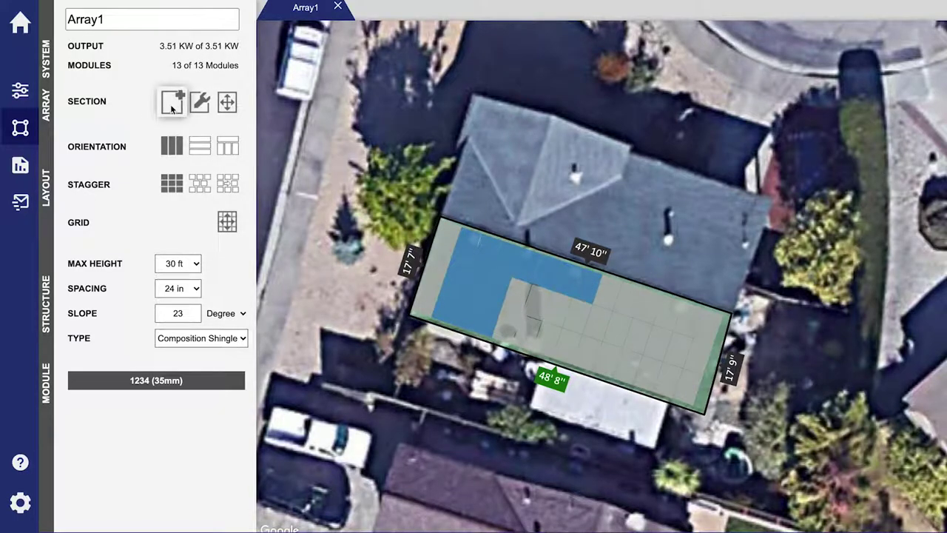
pyautogui.click(171, 102)
# Outline the upper-left roof face as a section with its top-left edge as the gutter
pyautogui.click(480, 98)
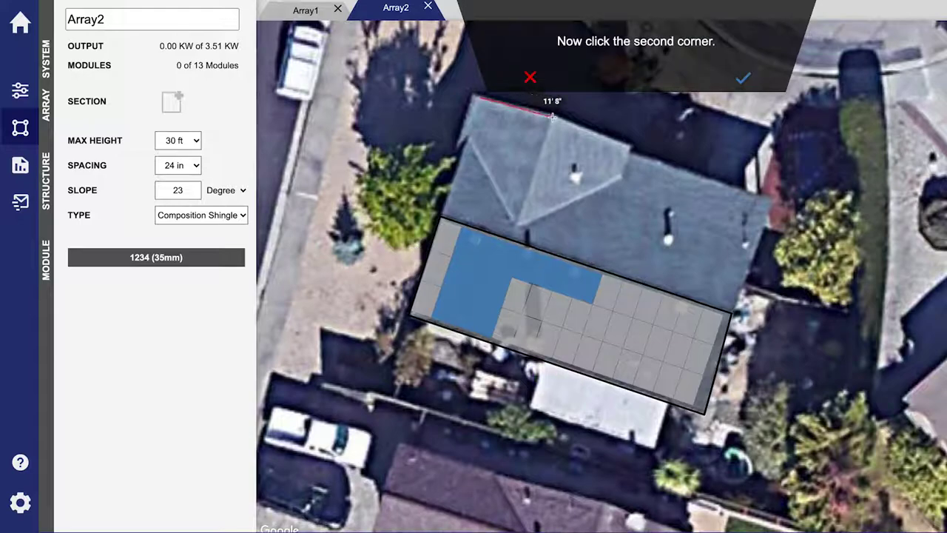
pyautogui.click(552, 116)
pyautogui.click(515, 221)
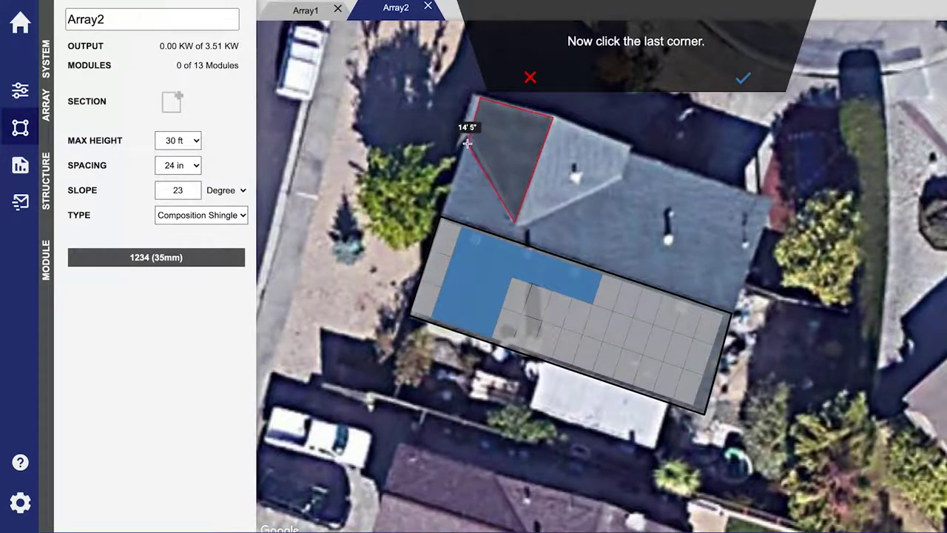
pyautogui.click(466, 141)
pyautogui.click(738, 81)
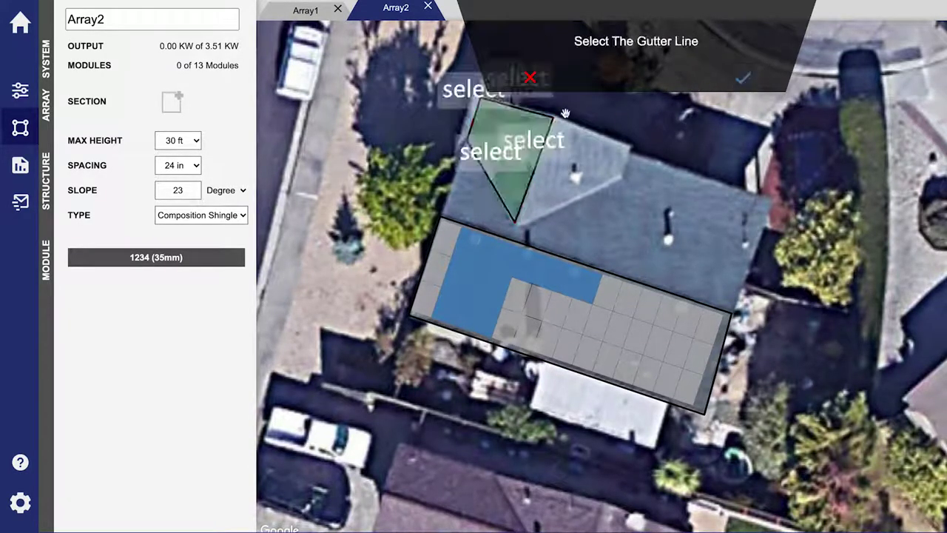
pyautogui.click(464, 99)
pyautogui.click(743, 78)
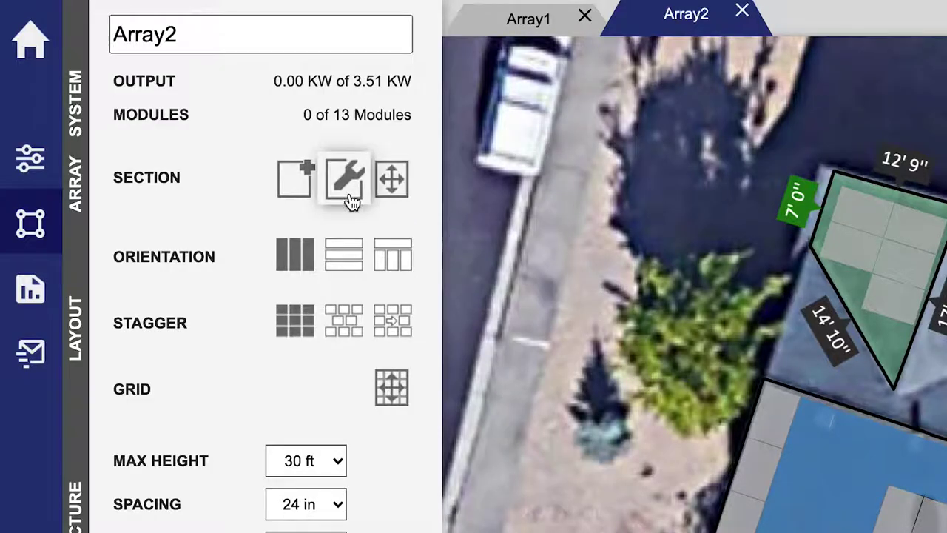
# Reshape the section's corners, remove the accidental notch, and confirm the outline
pyautogui.click(349, 182)
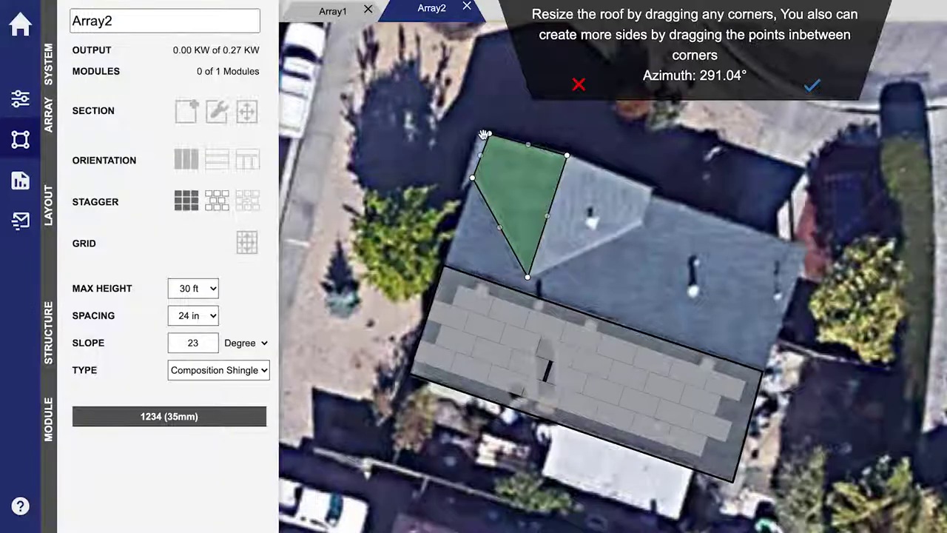
pyautogui.moveTo(483, 134); pyautogui.dragTo(519, 185)
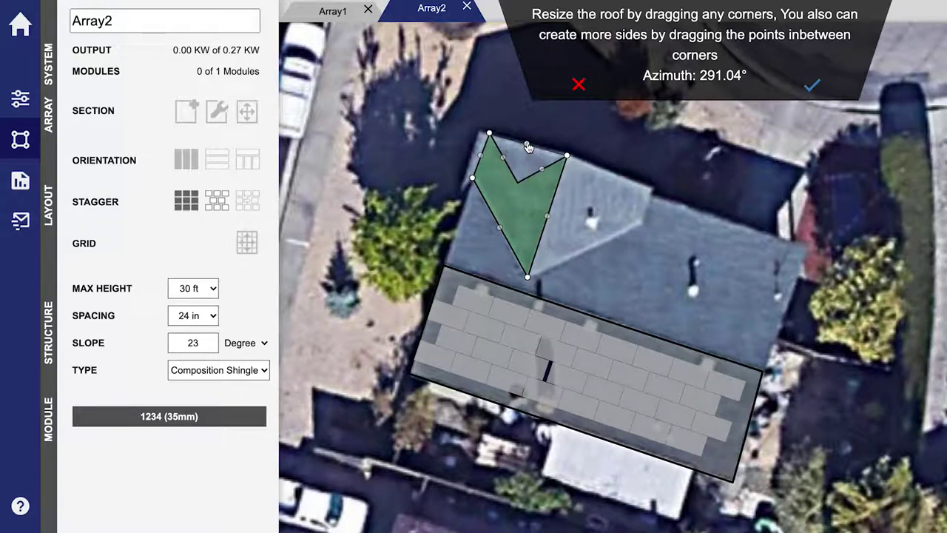
pyautogui.click(527, 148)
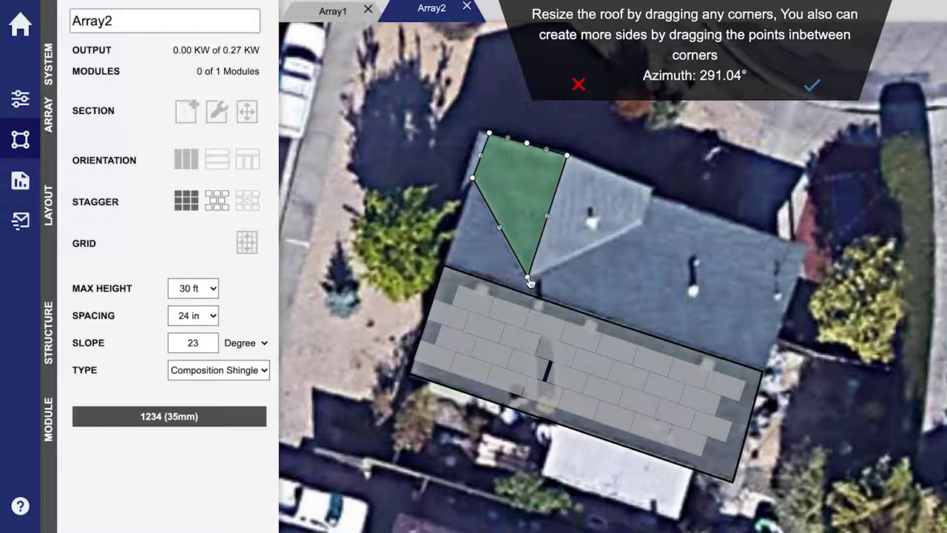
pyautogui.moveTo(530, 281); pyautogui.dragTo(531, 284)
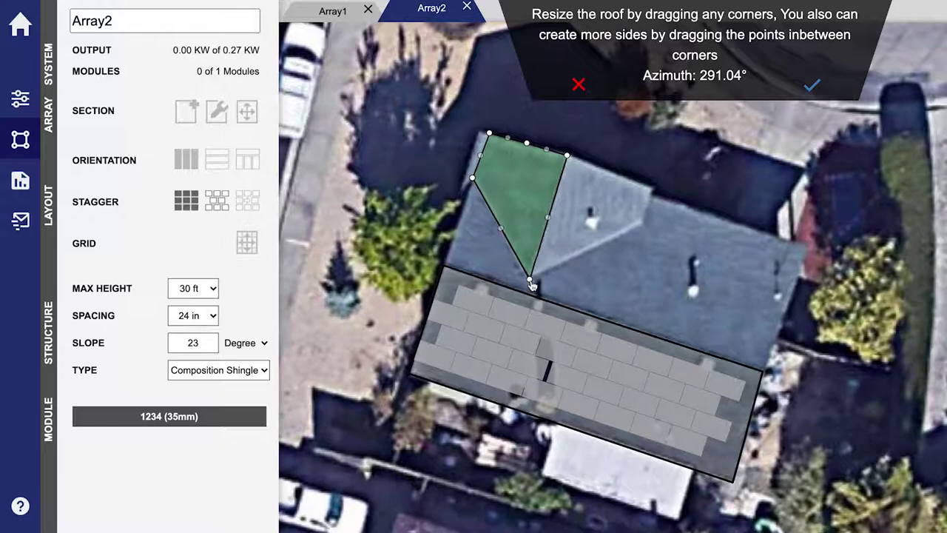
pyautogui.click(801, 100)
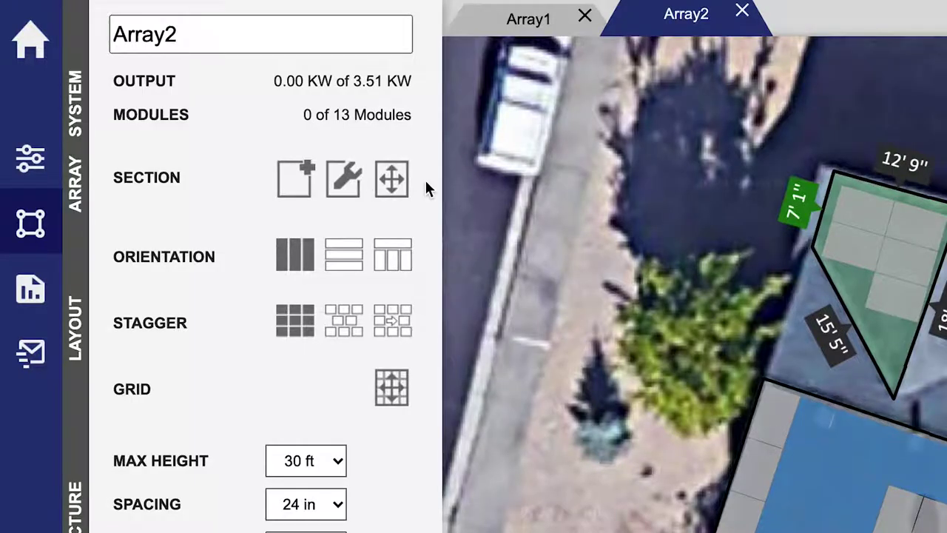
pyautogui.click(393, 181)
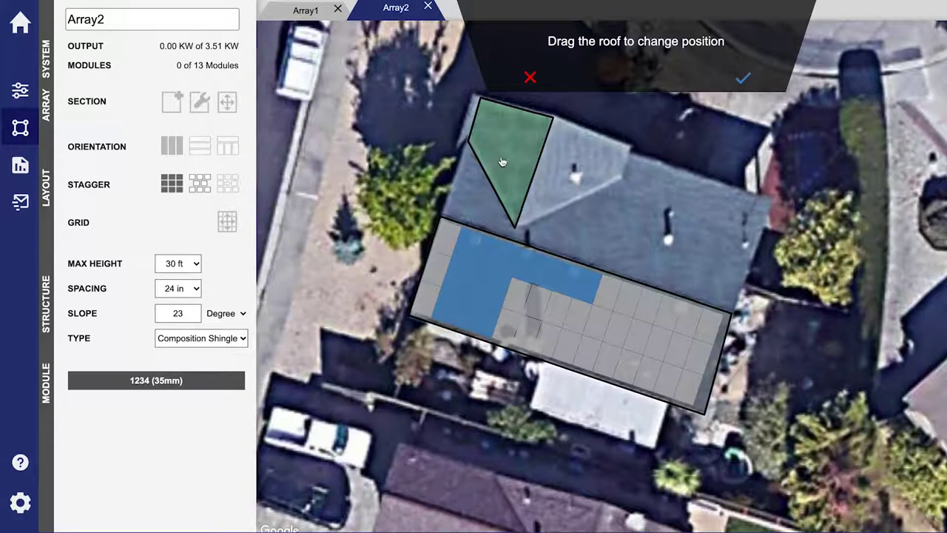
# Move Array2 onto the upper-left face, add 3 modules, and set Array1 to landscape
pyautogui.moveTo(502, 162); pyautogui.dragTo(501, 161)
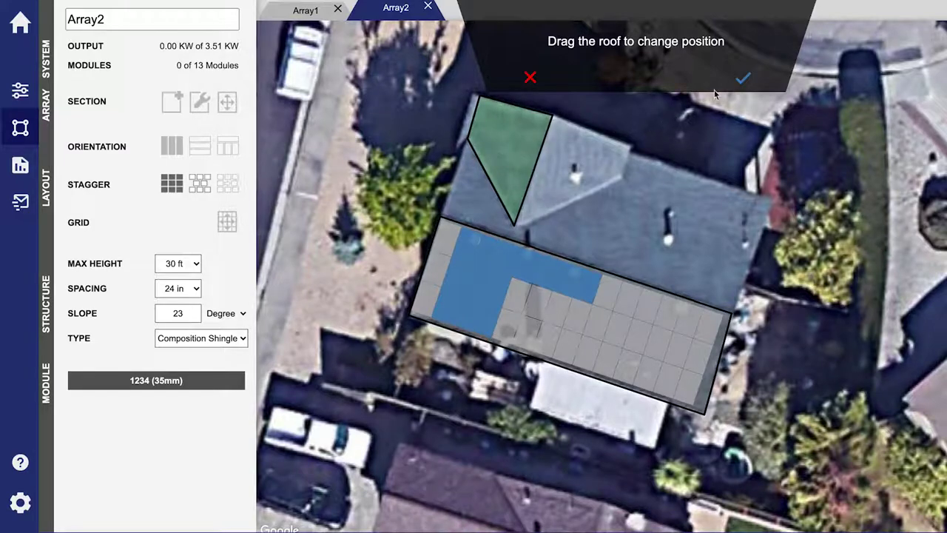
pyautogui.click(743, 77)
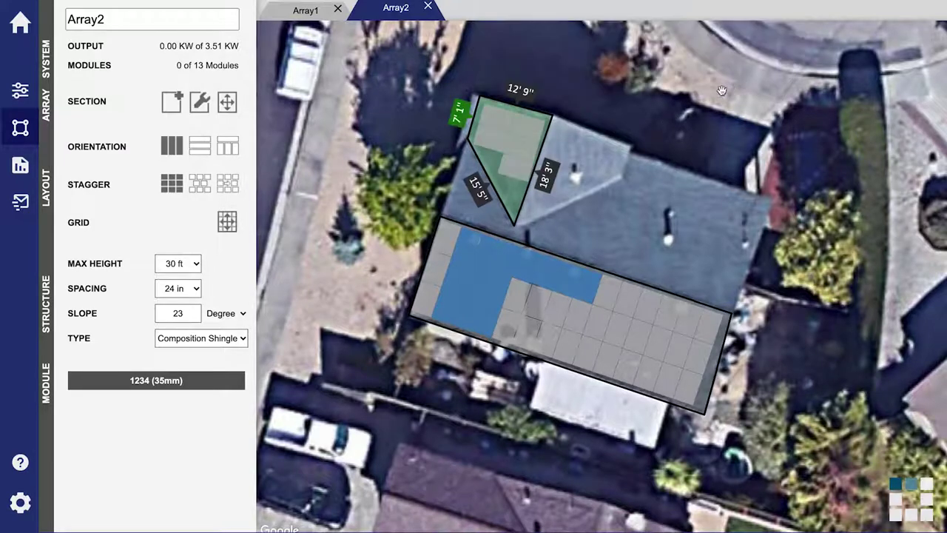
pyautogui.click(523, 139)
pyautogui.click(518, 155)
pyautogui.click(515, 164)
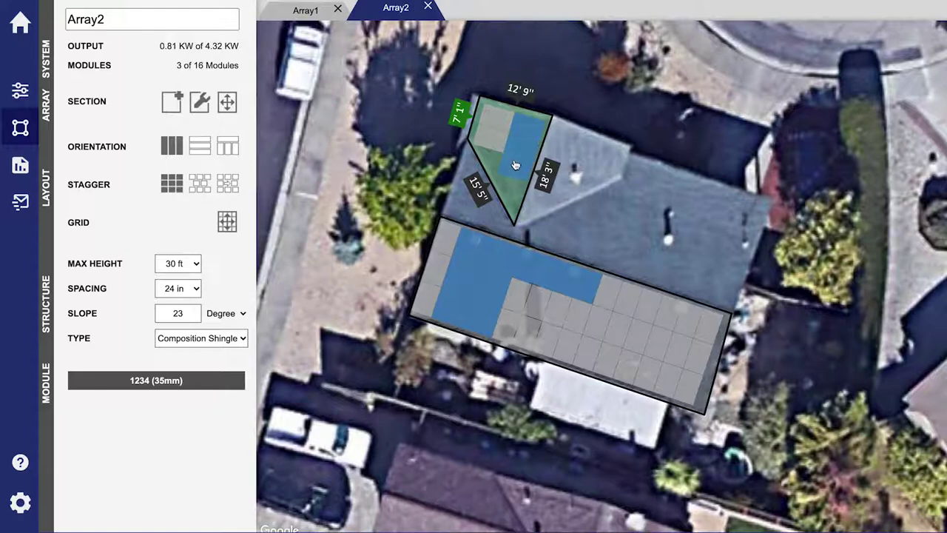
pyautogui.click(310, 23)
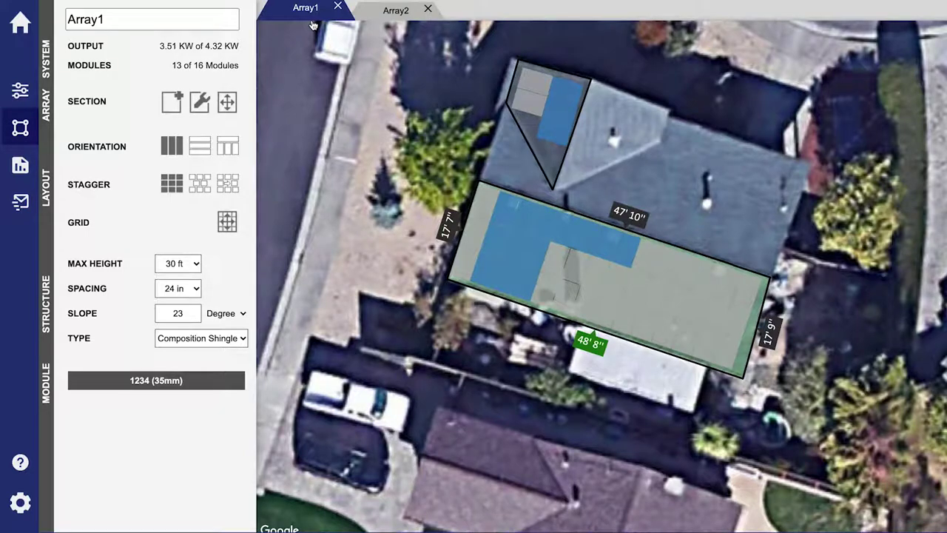
pyautogui.click(200, 145)
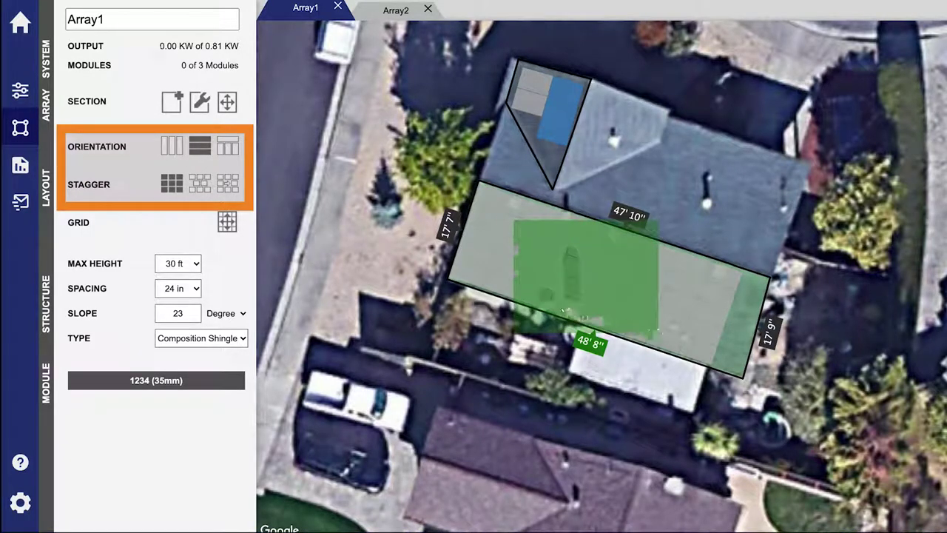
# Lay the rectangular roof's panels out landscape, shift the triangle's panel grid, and open the material report
pyautogui.click(228, 146)
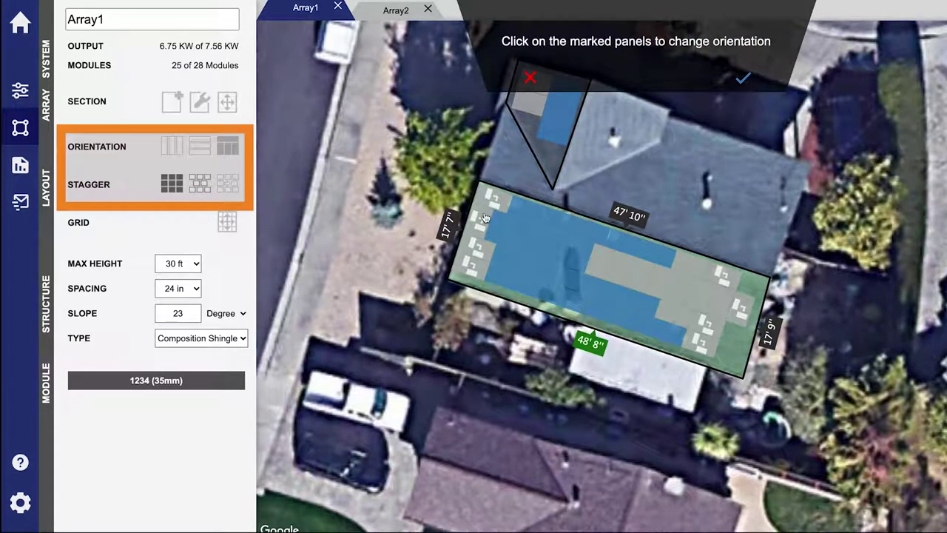
pyautogui.click(741, 79)
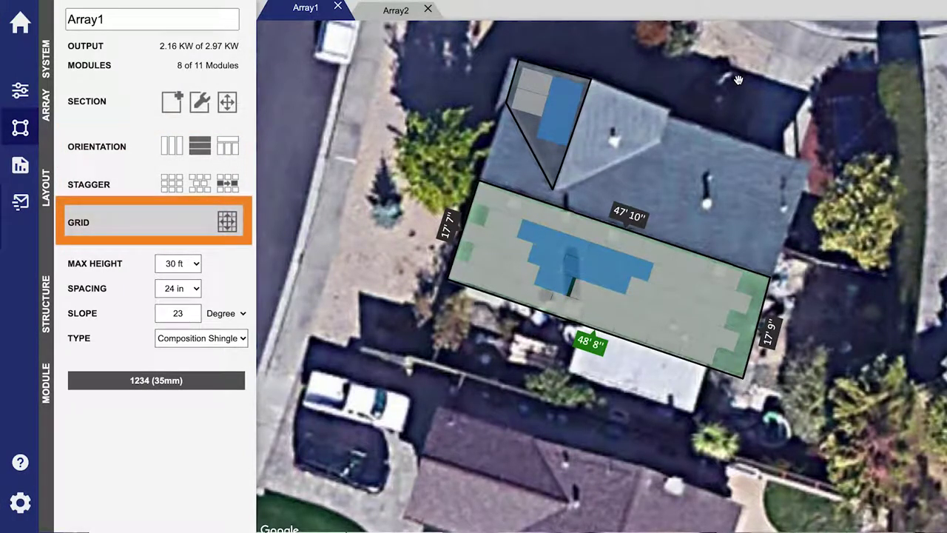
pyautogui.click(532, 108)
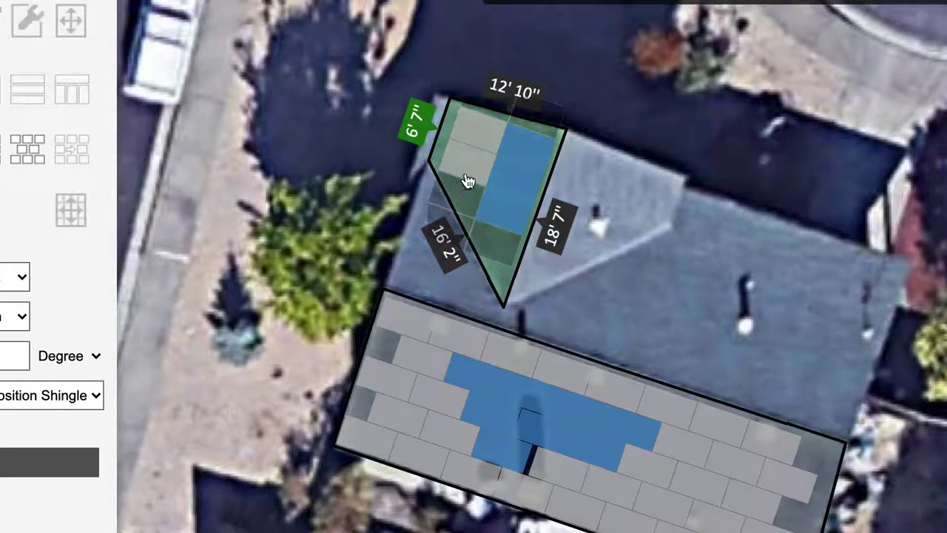
pyautogui.moveTo(464, 175); pyautogui.dragTo(463, 182)
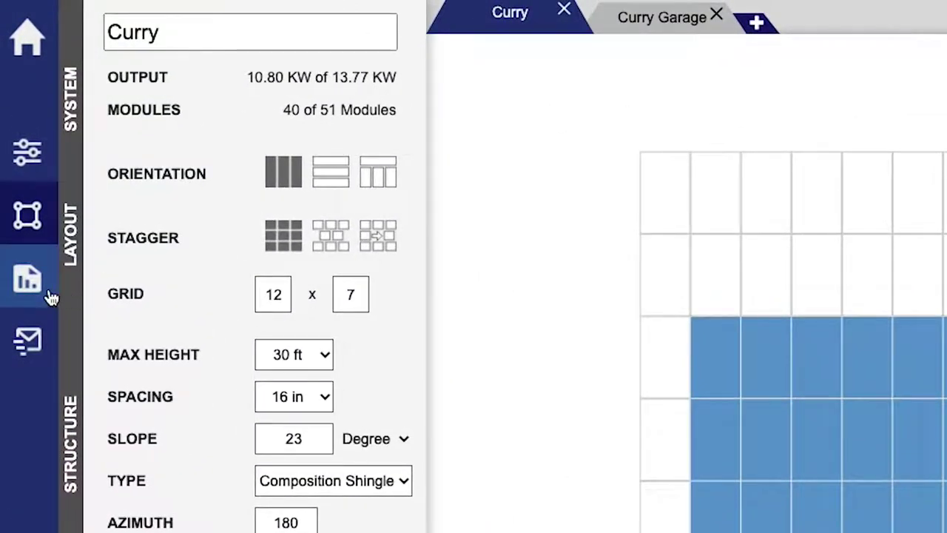
pyautogui.click(48, 294)
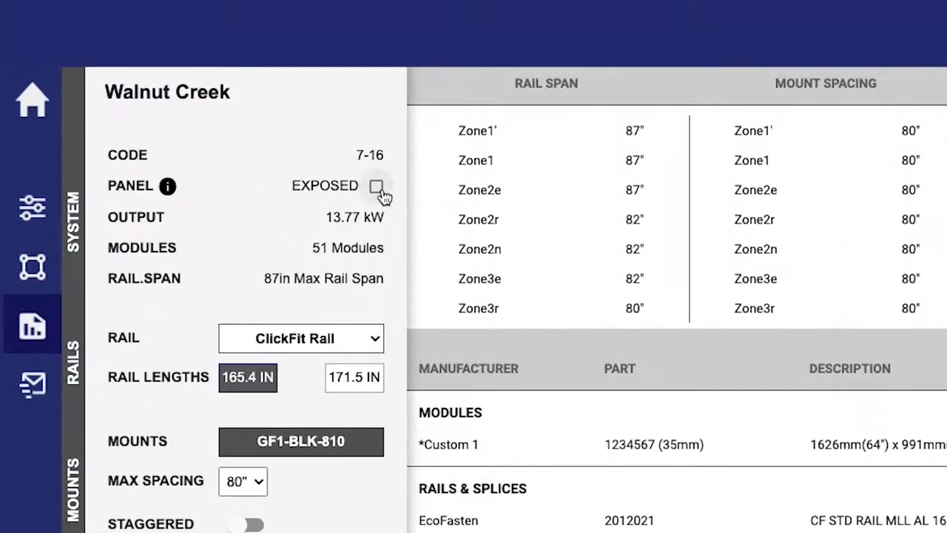
# Leave the panels not exposed and keep the 165.4 IN rail length
pyautogui.click(231, 87)
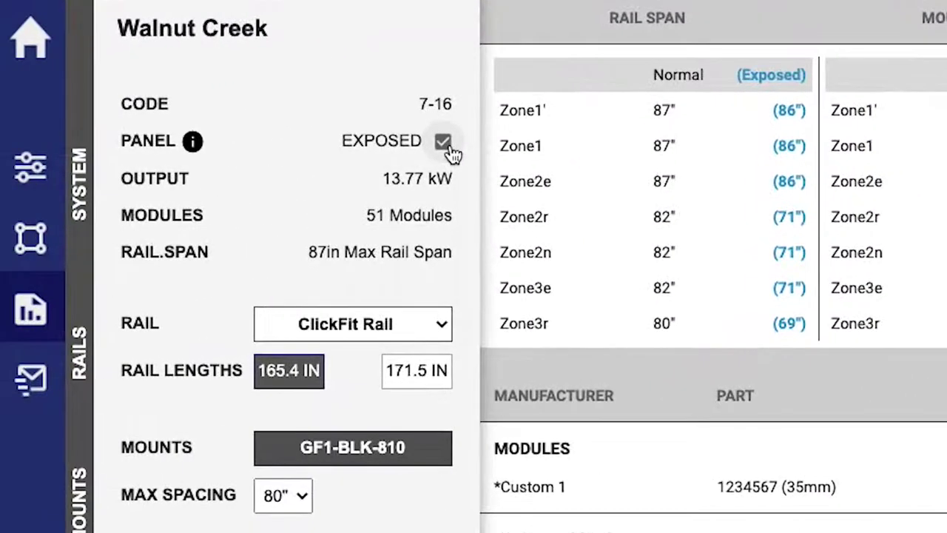
pyautogui.click(26, 188)
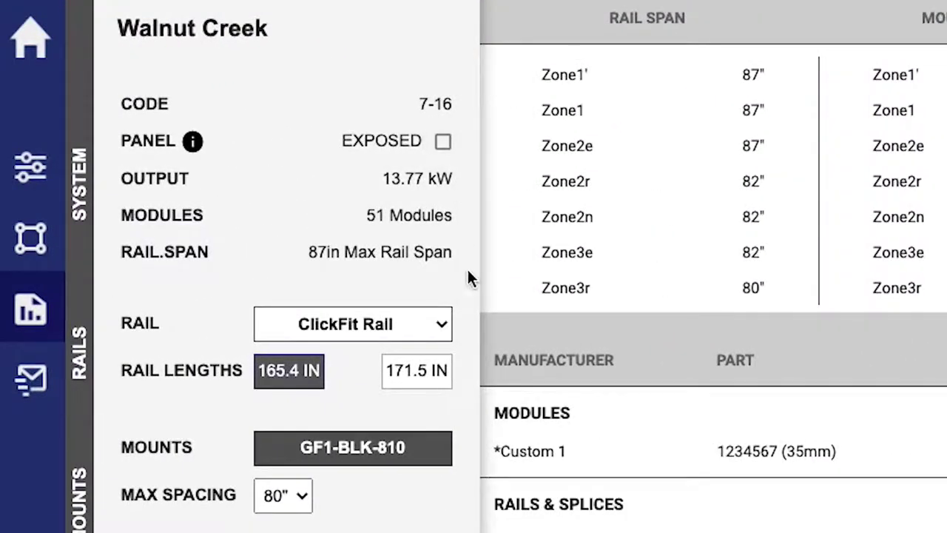
pyautogui.click(436, 384)
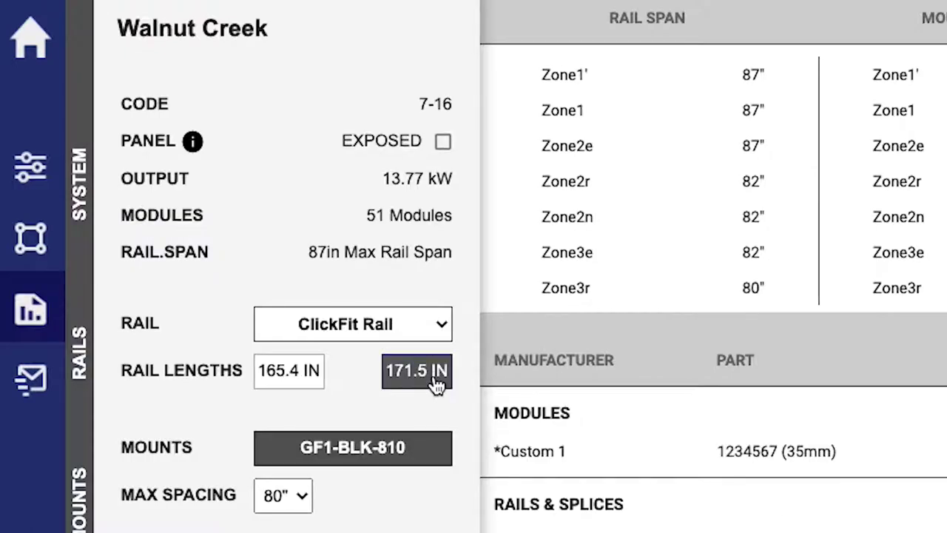
pyautogui.click(313, 380)
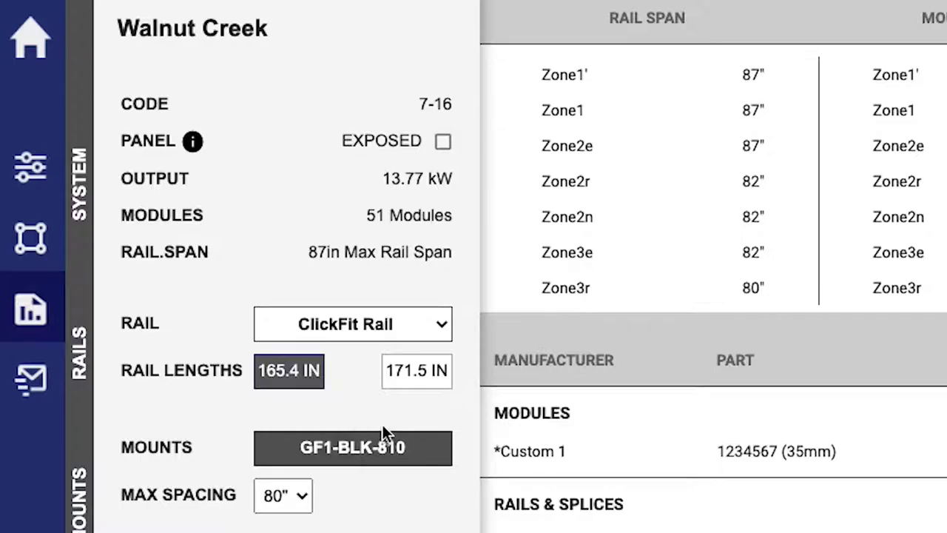
# Use GF-1 FLASHING 8 x 12 mounts at 96" max spacing, staggered, in black
pyautogui.click(435, 453)
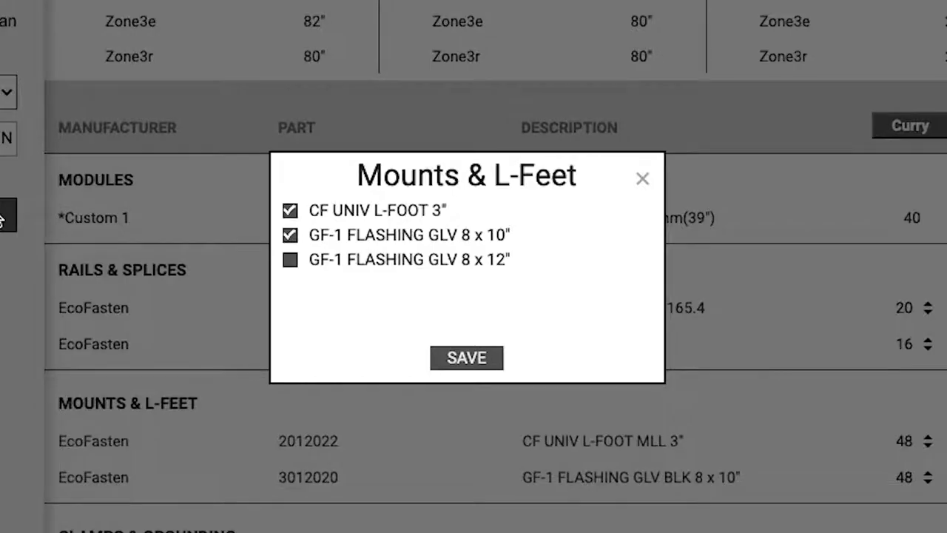
pyautogui.click(290, 260)
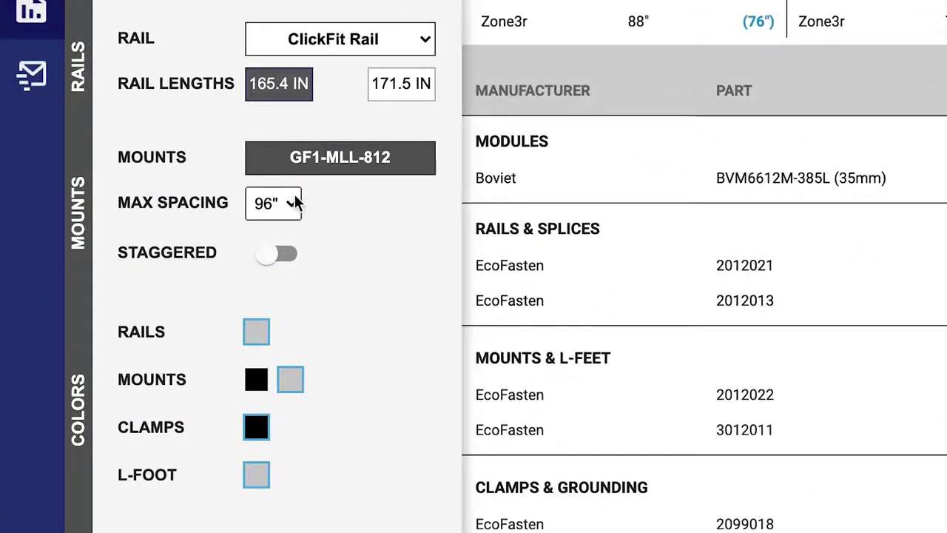
pyautogui.click(294, 201)
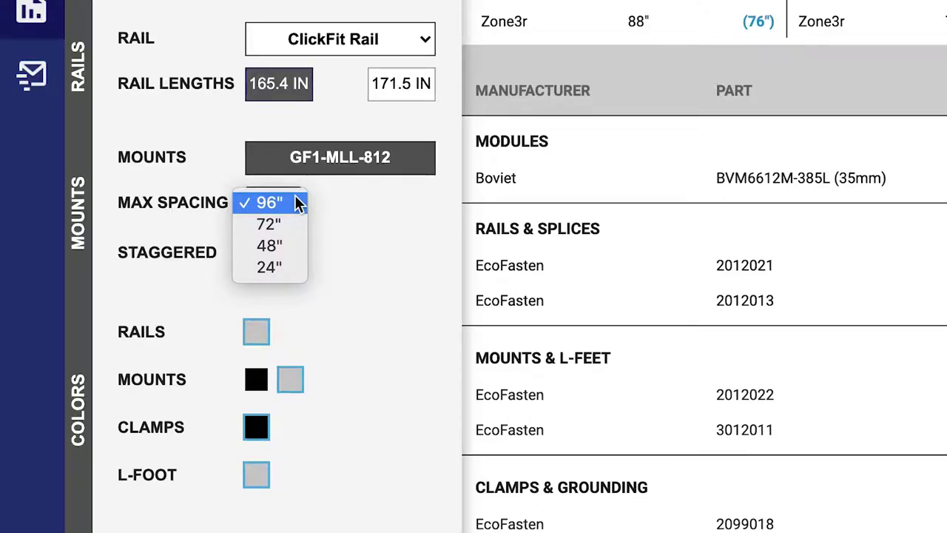
pyautogui.click(296, 202)
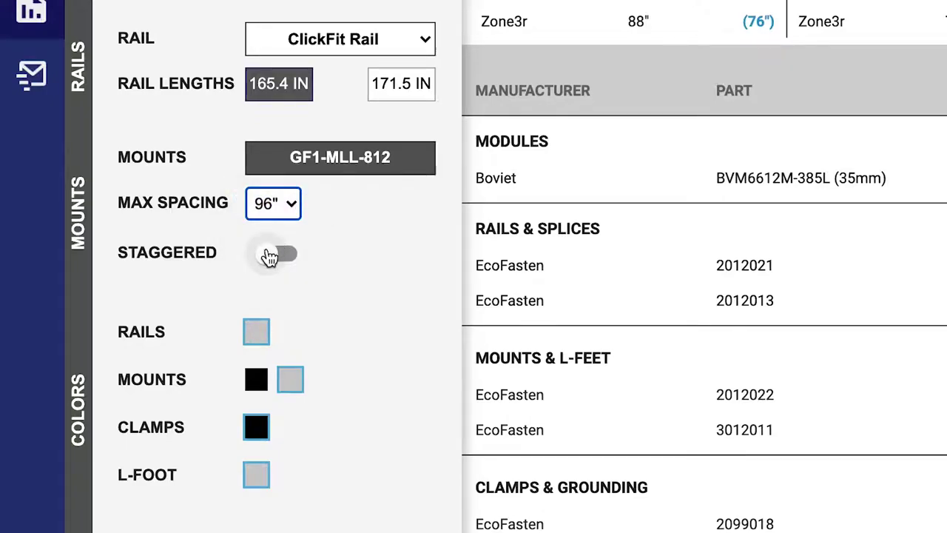
pyautogui.click(268, 256)
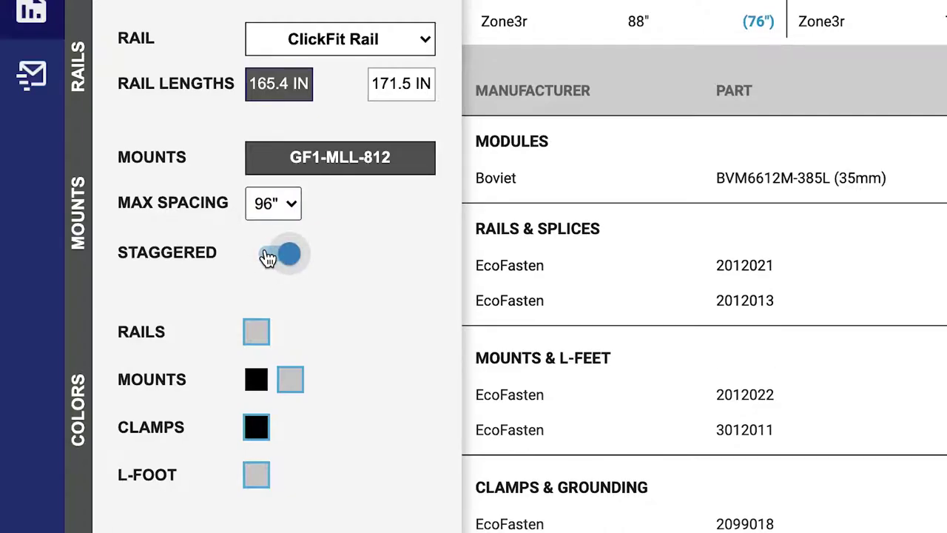
pyautogui.click(257, 382)
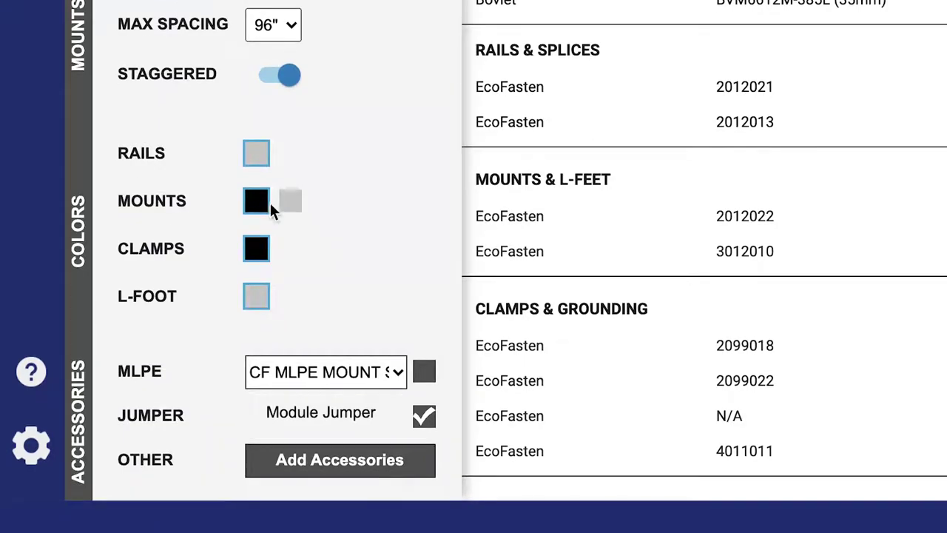
# Include CF MLPE MOUNT SS and the Module Jumper in the materials, then open the accessories list
pyautogui.click(426, 374)
pyautogui.click(401, 369)
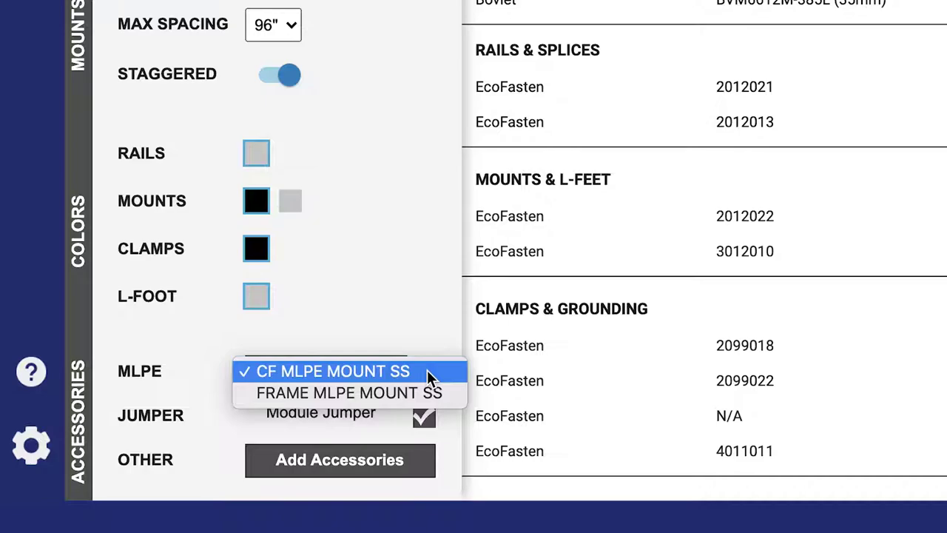
pyautogui.click(427, 371)
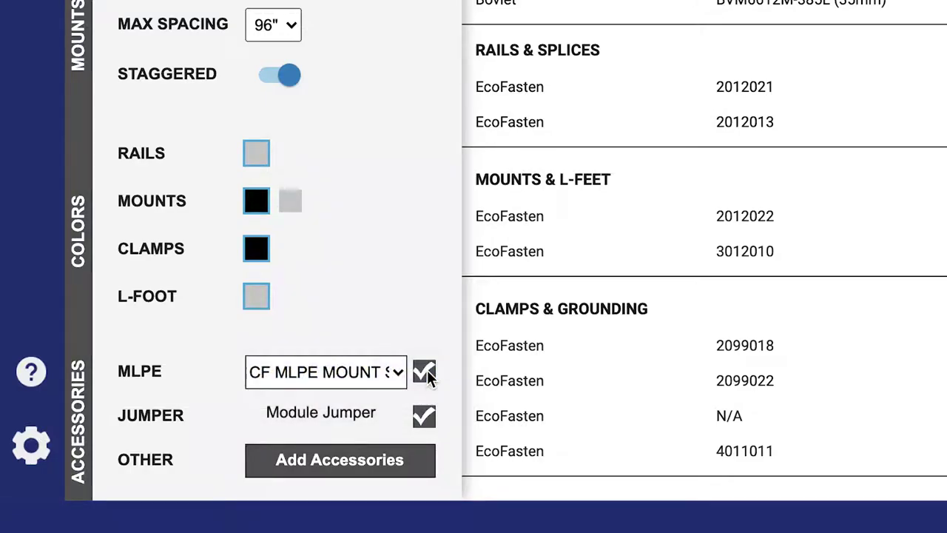
pyautogui.click(428, 418)
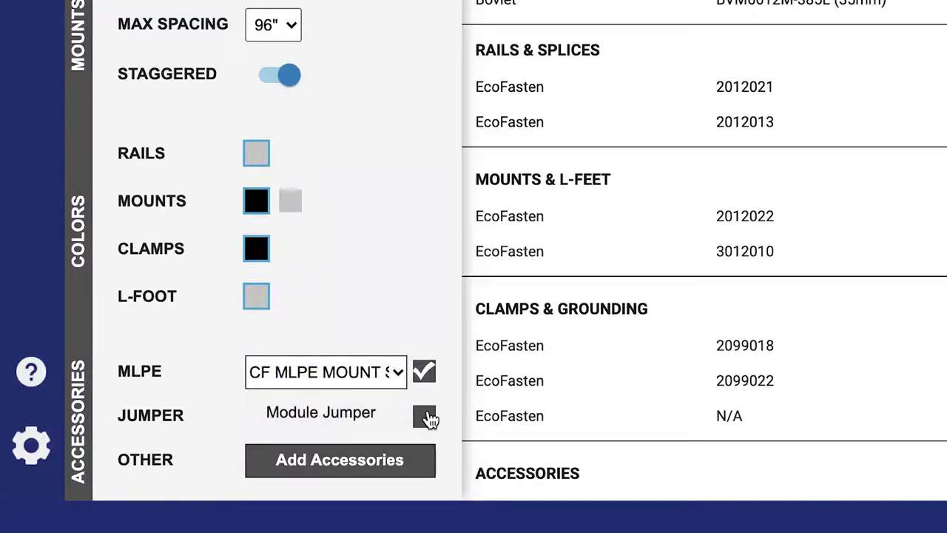
pyautogui.click(428, 417)
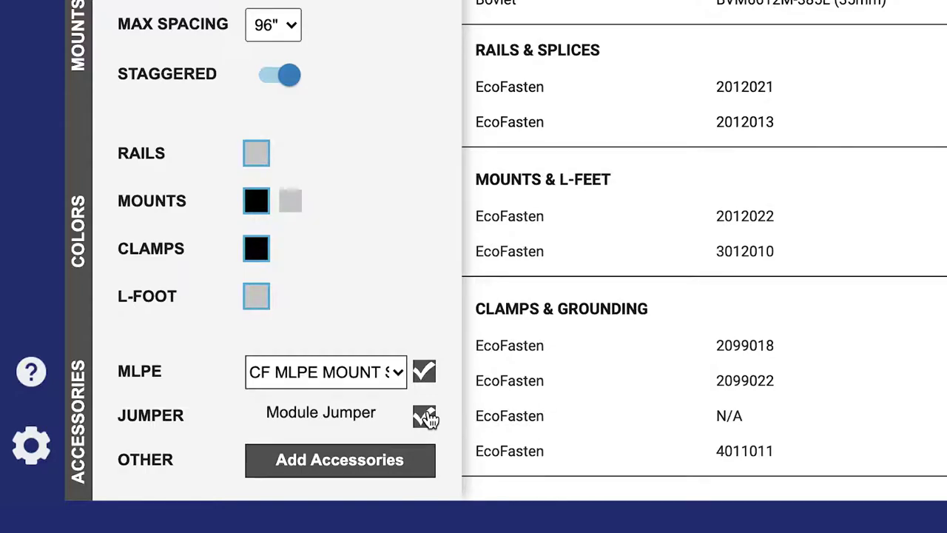
pyautogui.click(418, 465)
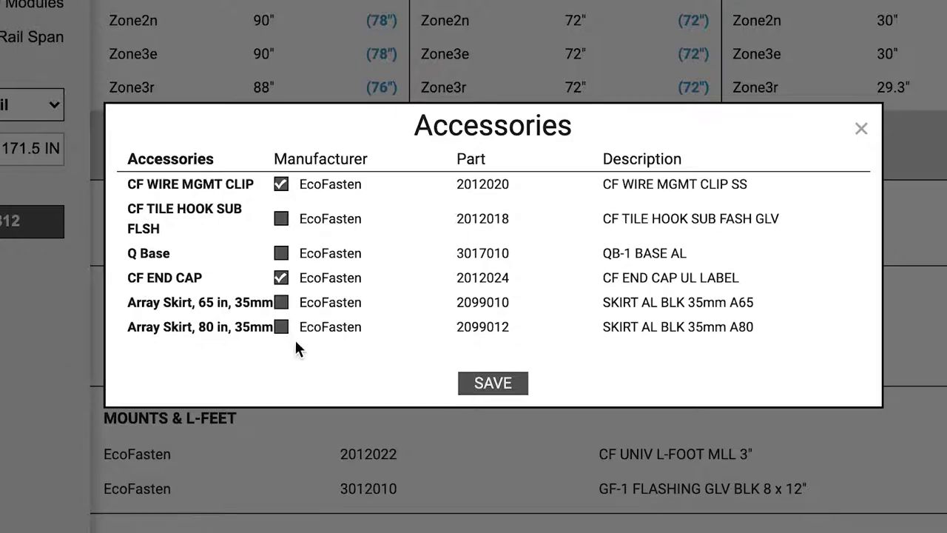
# Add the Array Skirt, 80 in, 35mm to the accessories and save the selection
pyautogui.click(282, 327)
pyautogui.click(496, 390)
pyautogui.scroll(-3, 834, 123)
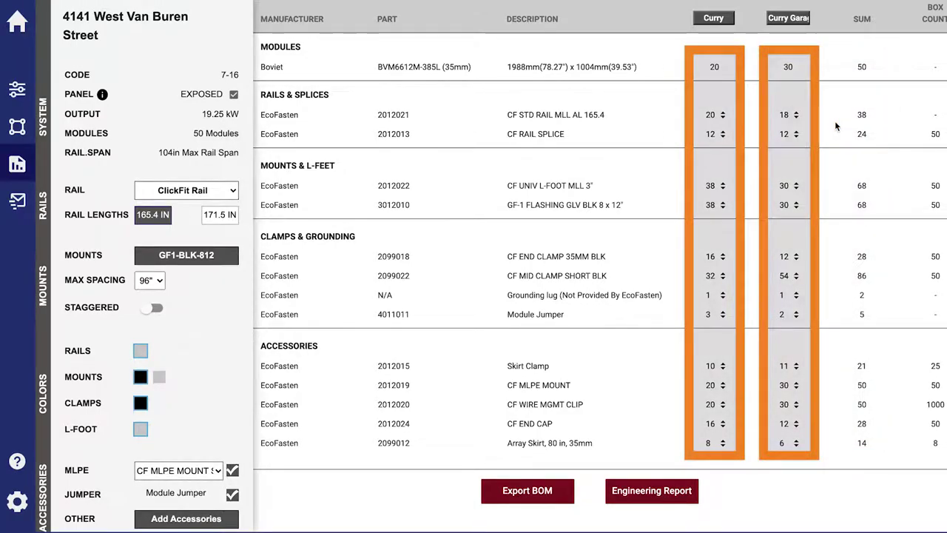
# Preview the Curry Garage layout, then export the BOM and generate the engineering report
pyautogui.click(792, 20)
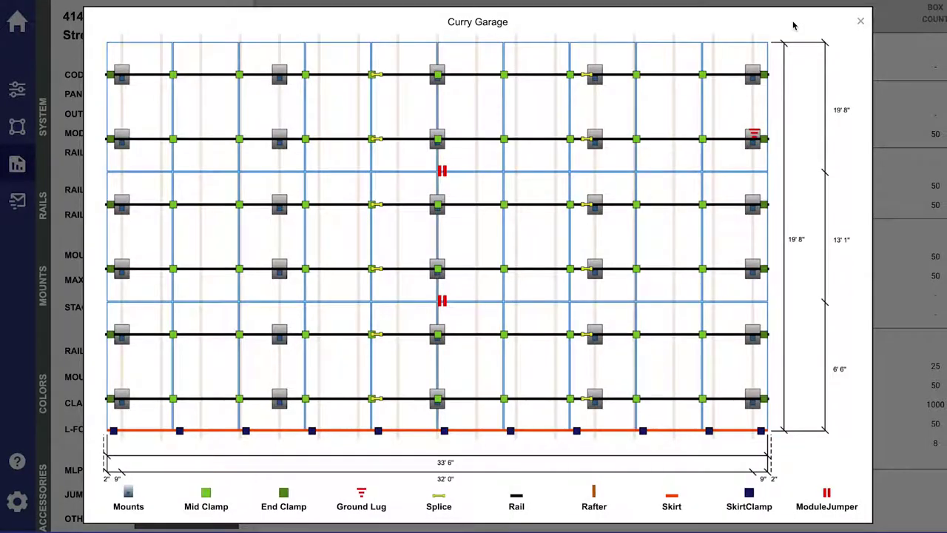
pyautogui.click(860, 21)
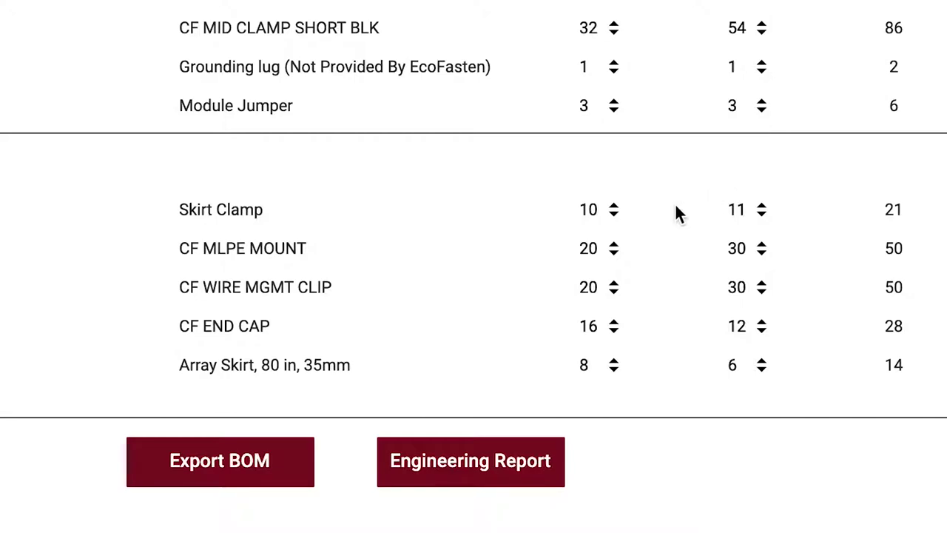
pyautogui.click(293, 467)
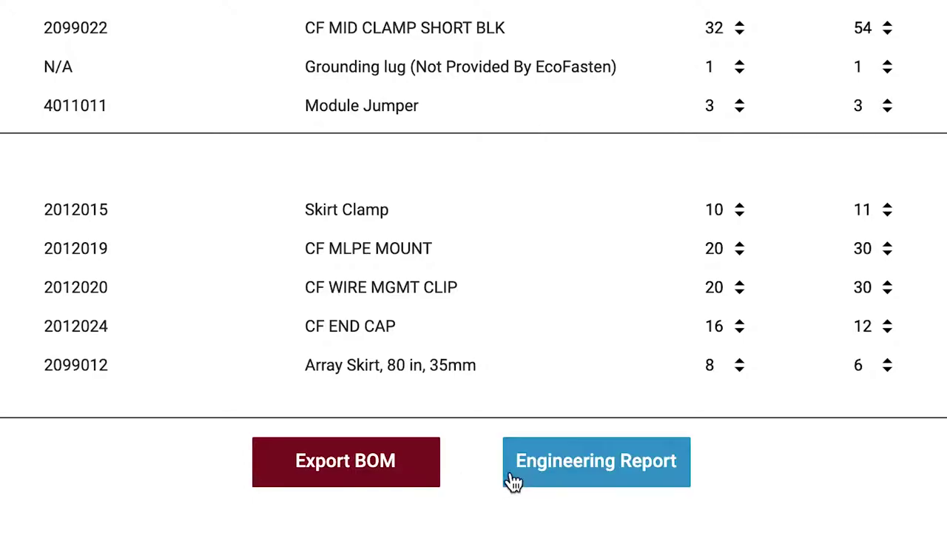
pyautogui.click(518, 479)
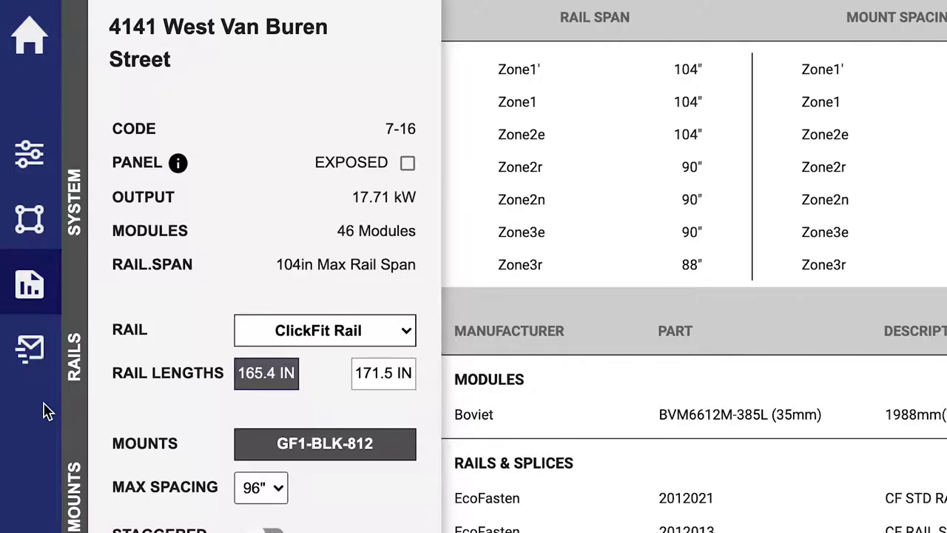
pyautogui.click(50, 377)
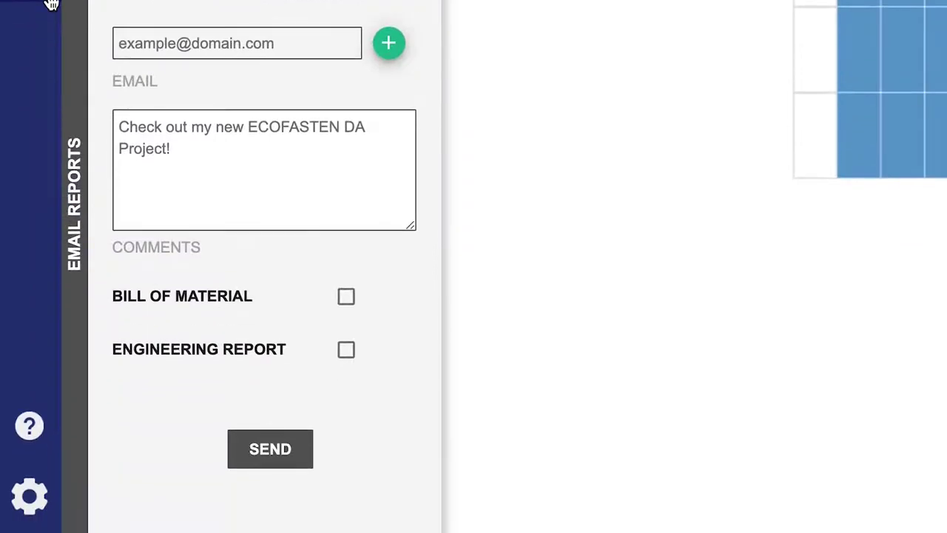
# Enter the recipient's e-mail address and attach the Bill of Material and Engineering Report
pyautogui.click(127, 40)
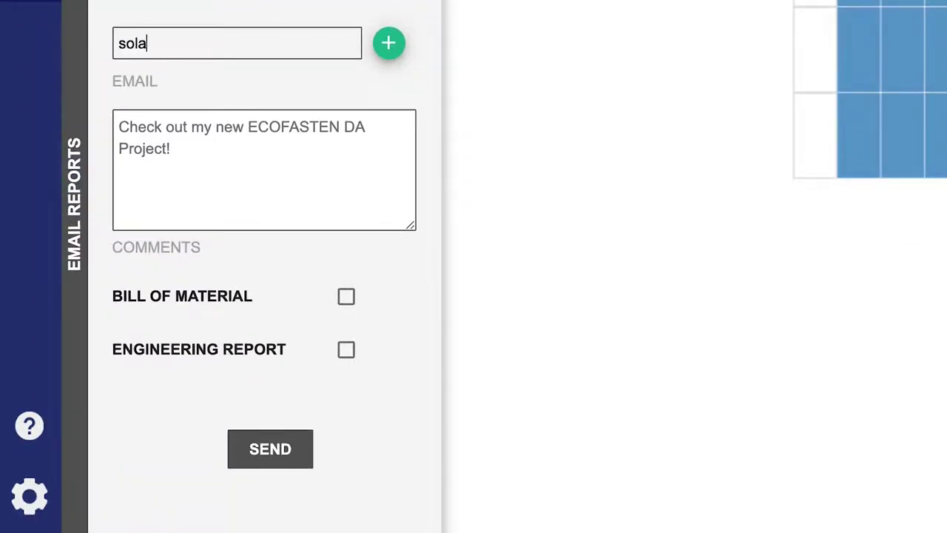
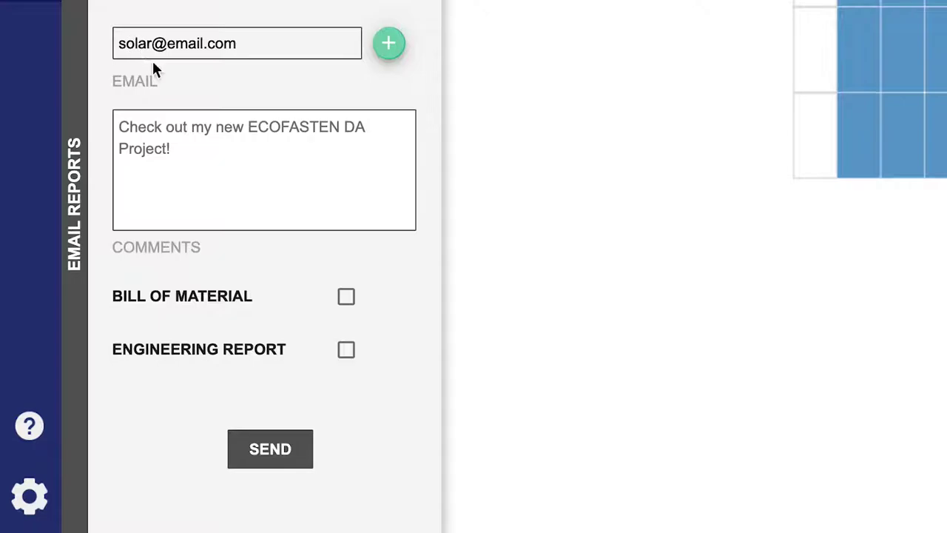
pyautogui.click(347, 298)
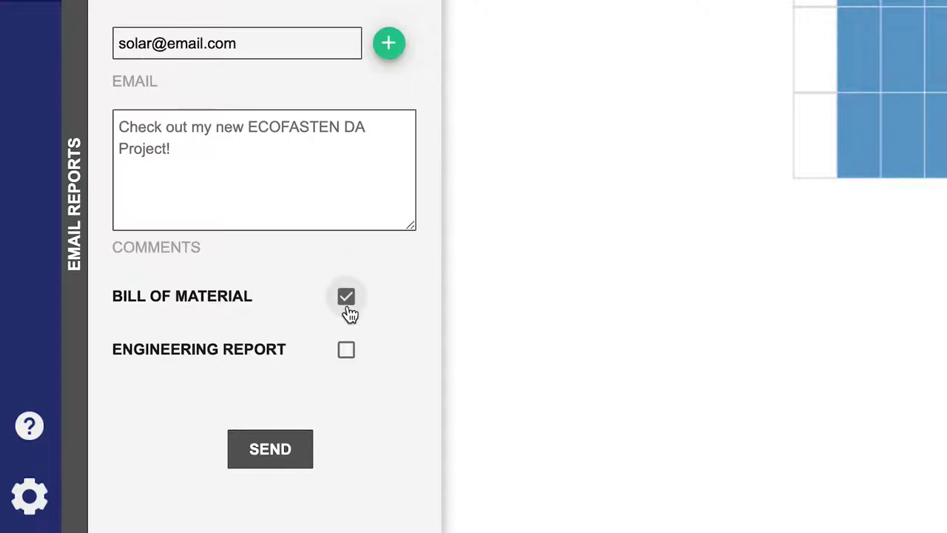
pyautogui.click(348, 348)
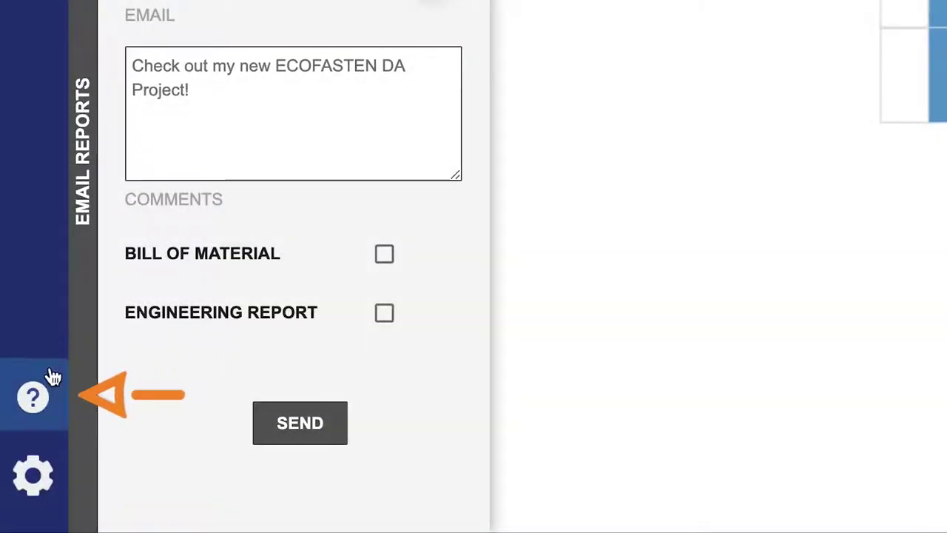
# Browse help resources: Span Tables, Products' ClickFit page, Documentations, then the Support contact form
pyautogui.click(53, 374)
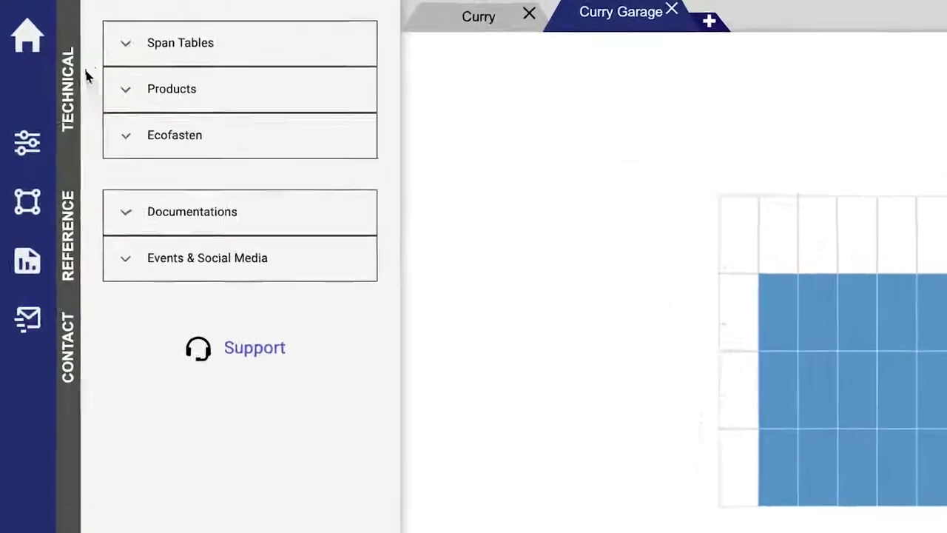
pyautogui.click(71, 28)
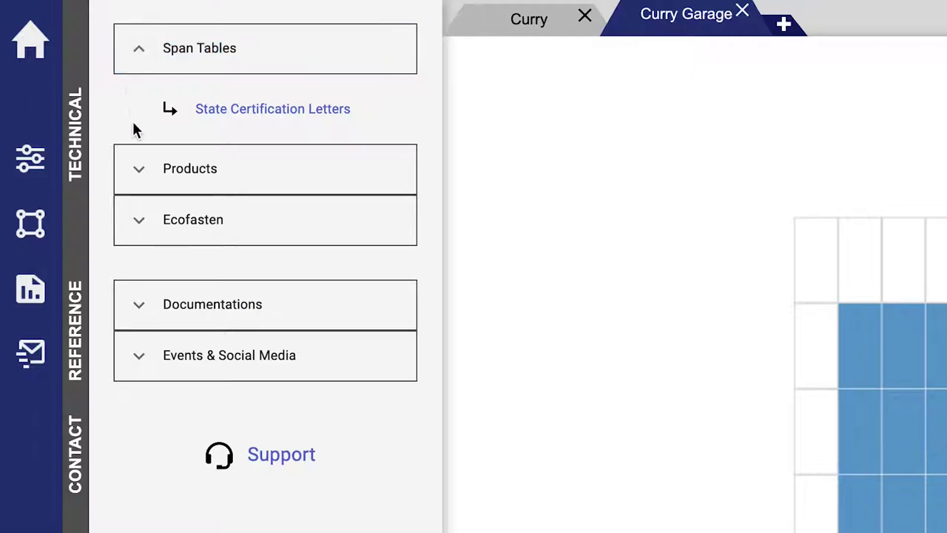
pyautogui.click(135, 163)
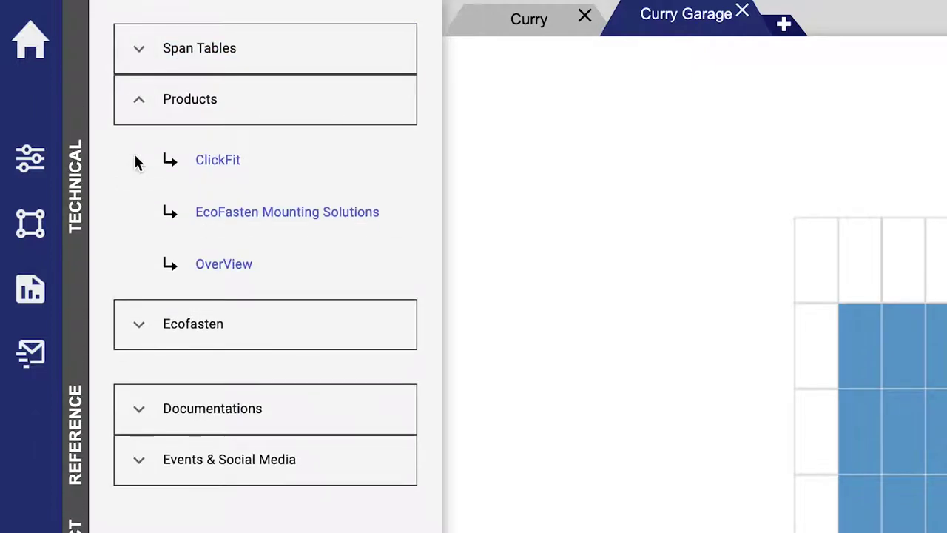
pyautogui.click(173, 174)
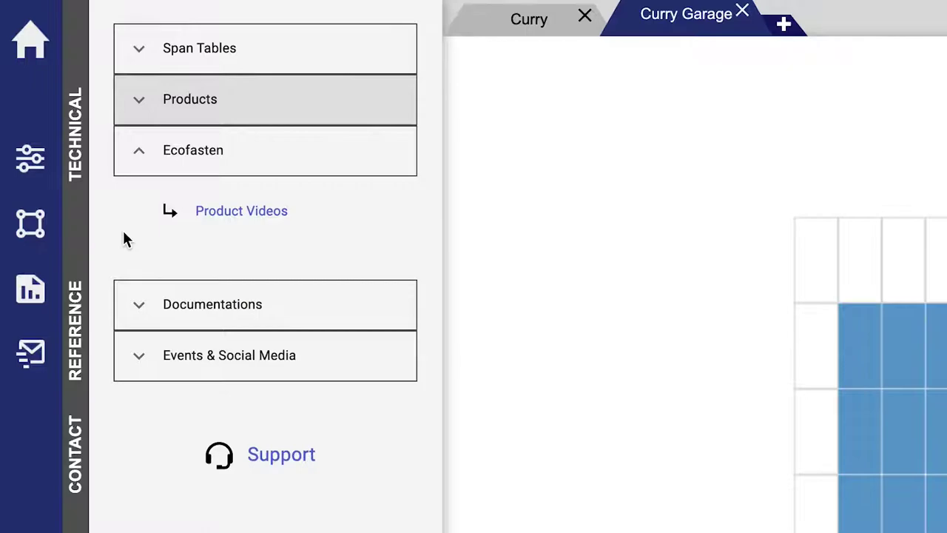
pyautogui.click(128, 285)
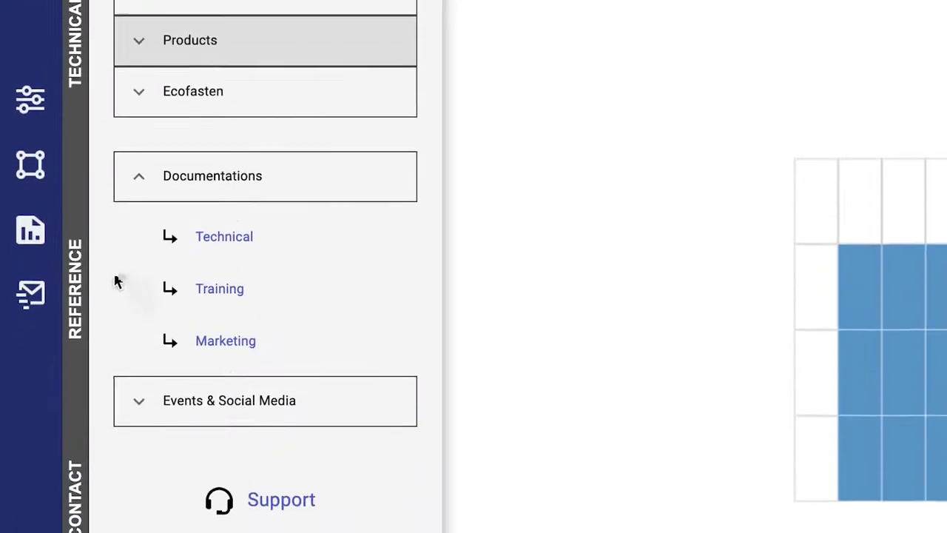
pyautogui.click(259, 501)
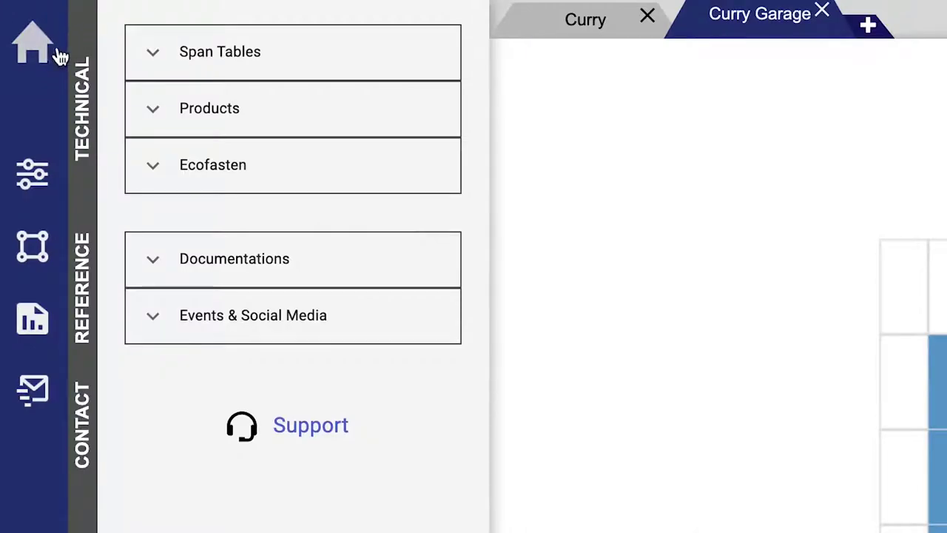
# Back on the dashboard, add folder 'Test Folder 2' under Test Folder 1, then view All Projects
pyautogui.click(50, 59)
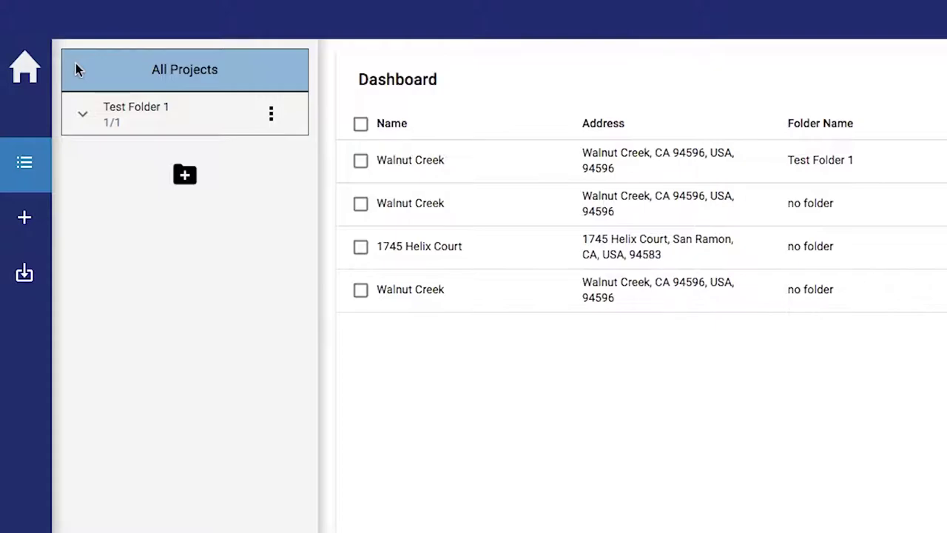
pyautogui.click(79, 108)
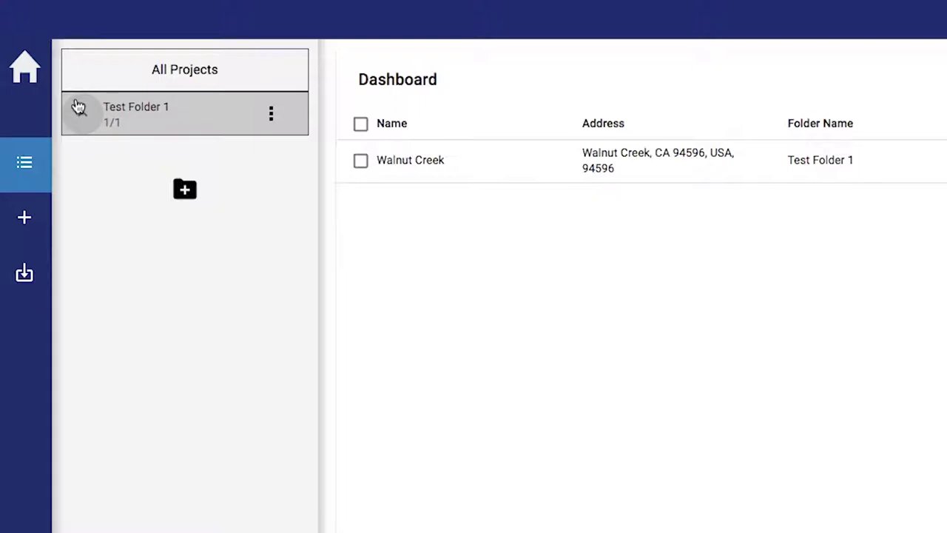
pyautogui.click(184, 189)
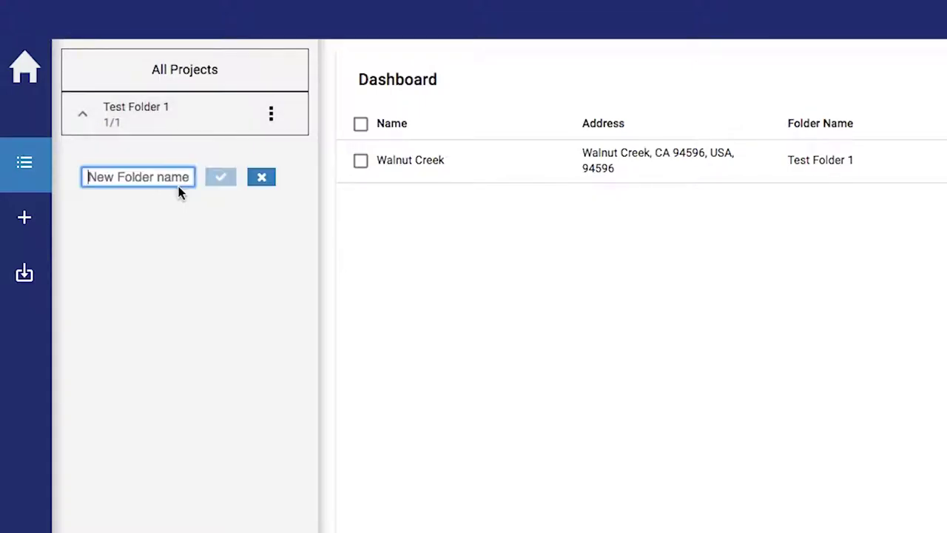
pyautogui.write('Test ')
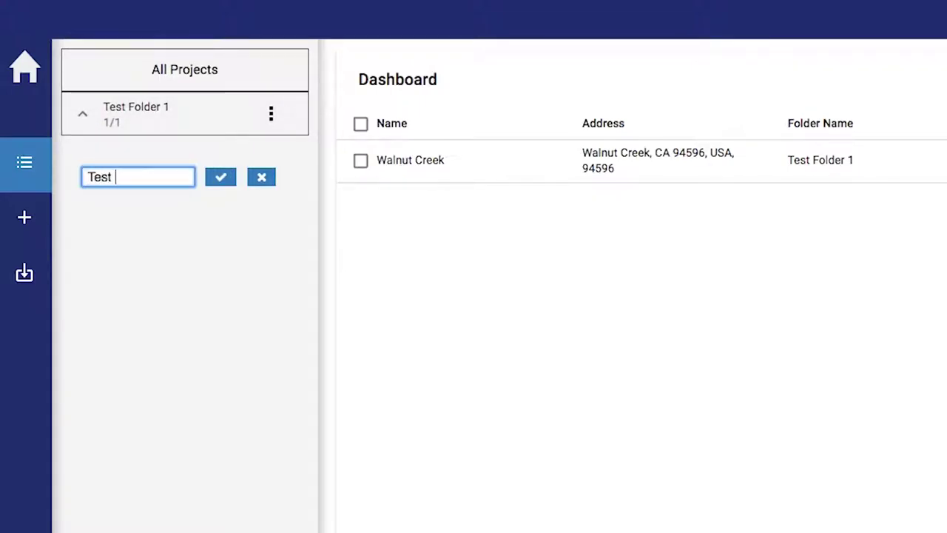
pyautogui.write('Folder 2')
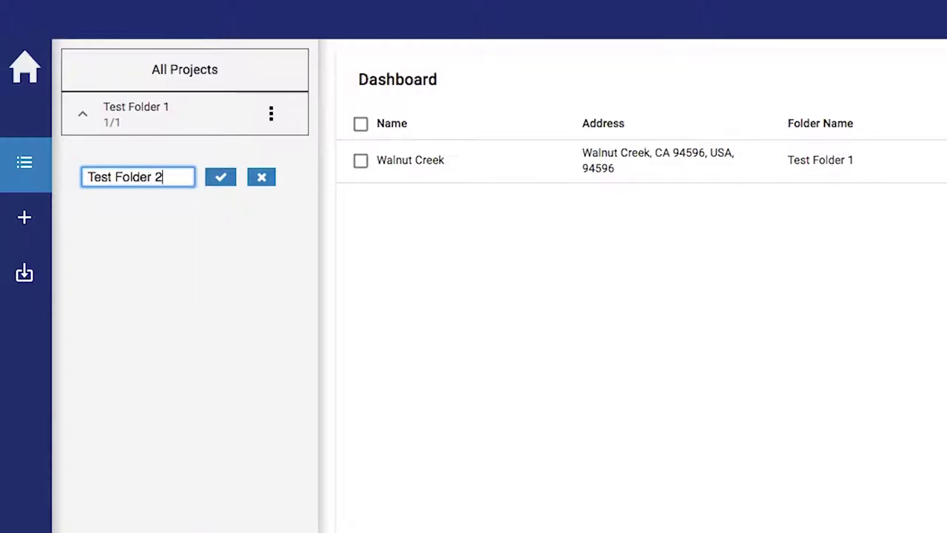
pyautogui.click(220, 182)
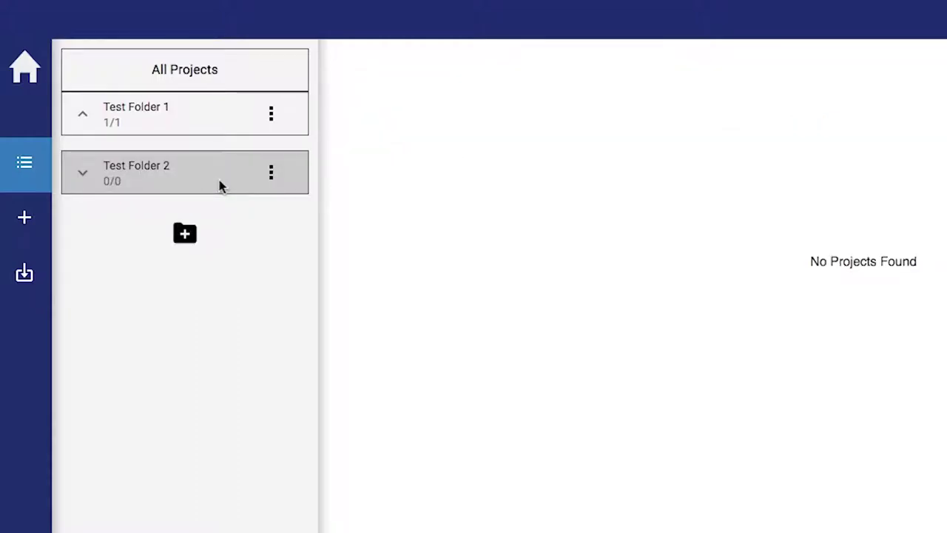
pyautogui.click(271, 178)
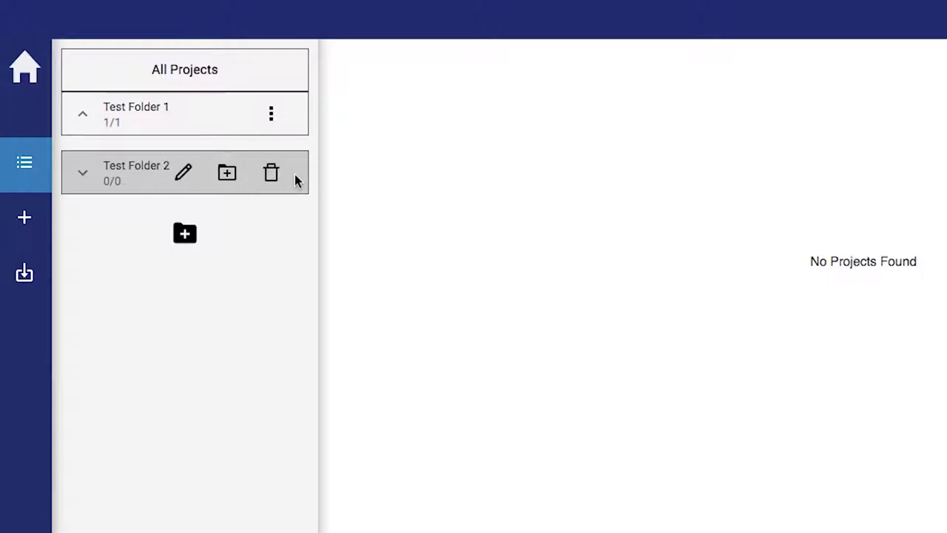
pyautogui.click(291, 82)
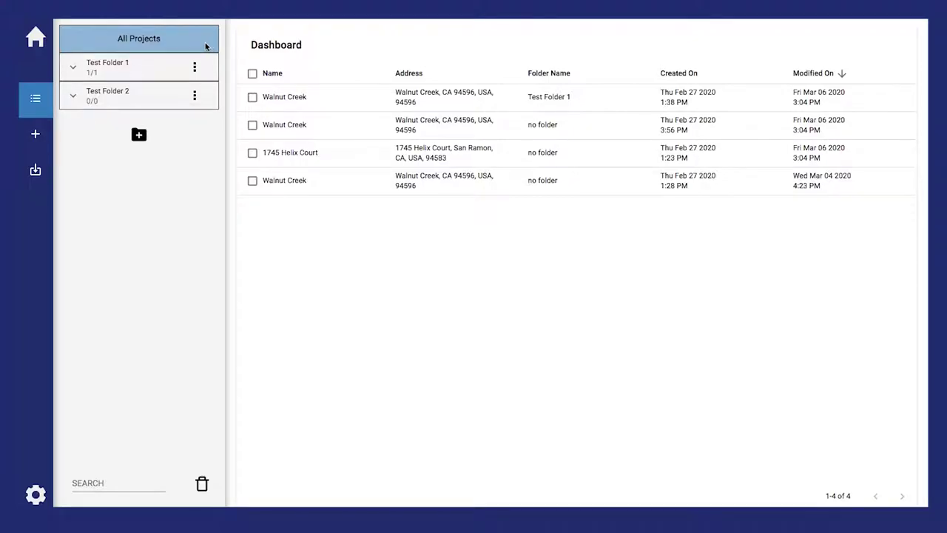
# Select the first Walnut Creek project and file it into the existing Test Folder 2
pyautogui.click(250, 99)
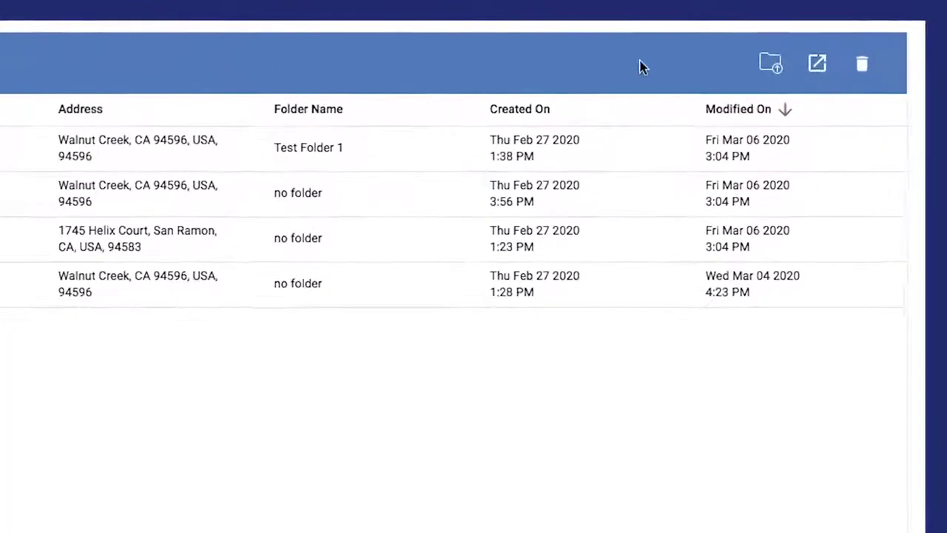
pyautogui.click(770, 66)
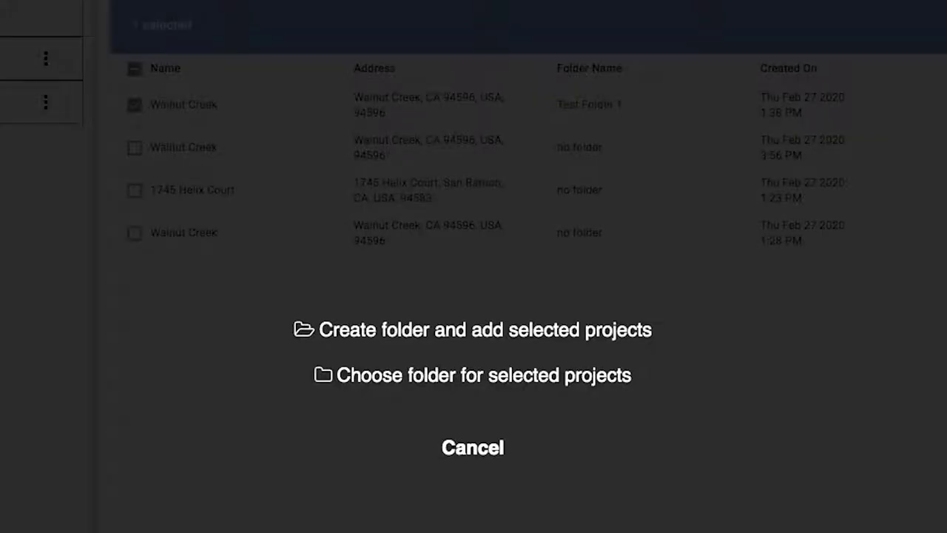
pyautogui.click(595, 377)
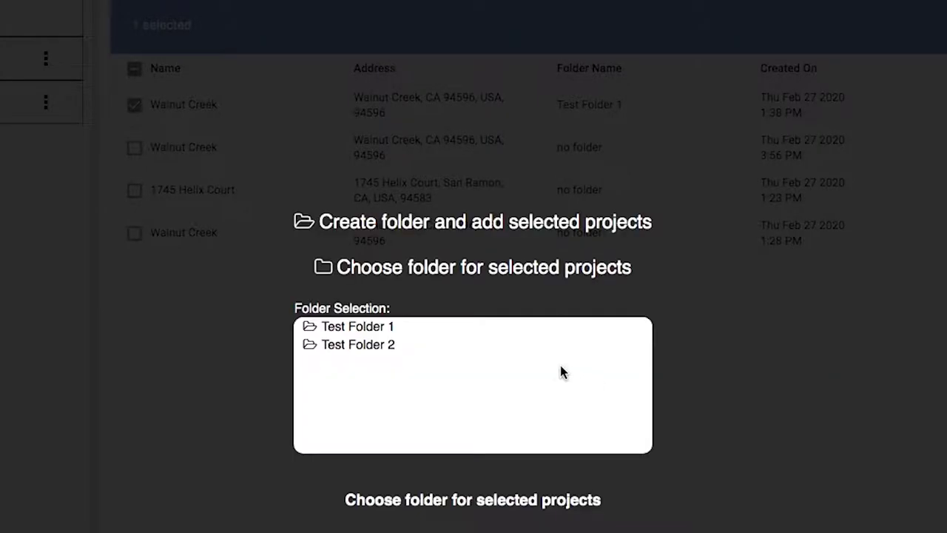
pyautogui.click(396, 346)
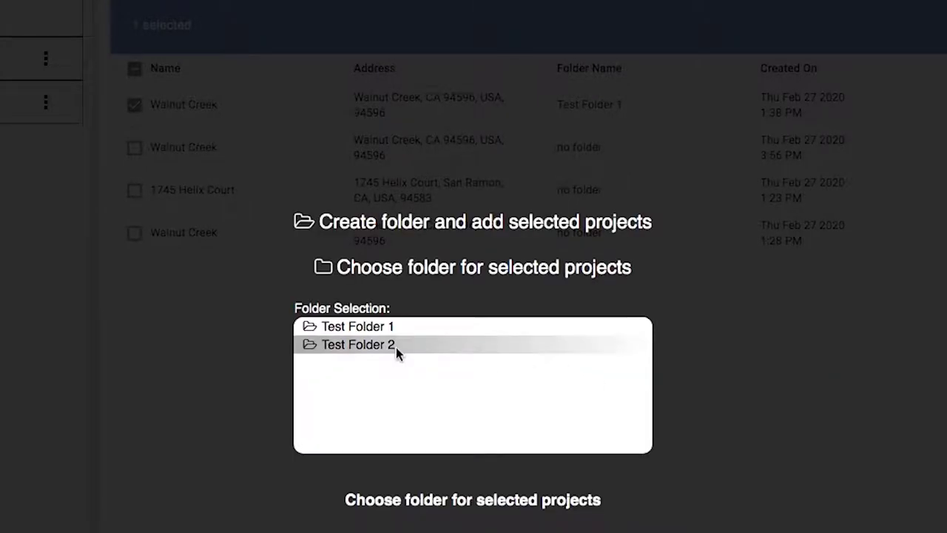
pyautogui.click(425, 502)
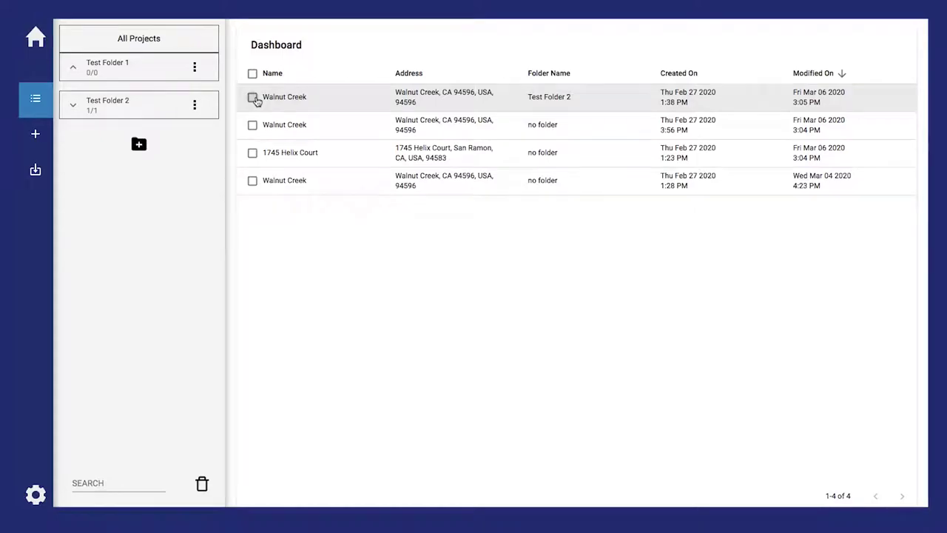
# Select the Walnut Creek project in Test Folder 2, delete it and confirm with Ok
pyautogui.click(252, 99)
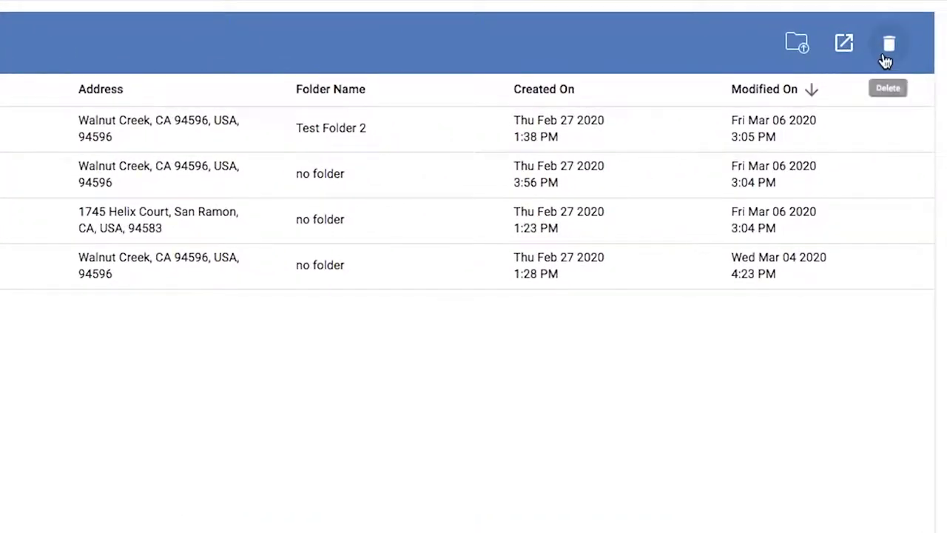
pyautogui.click(889, 45)
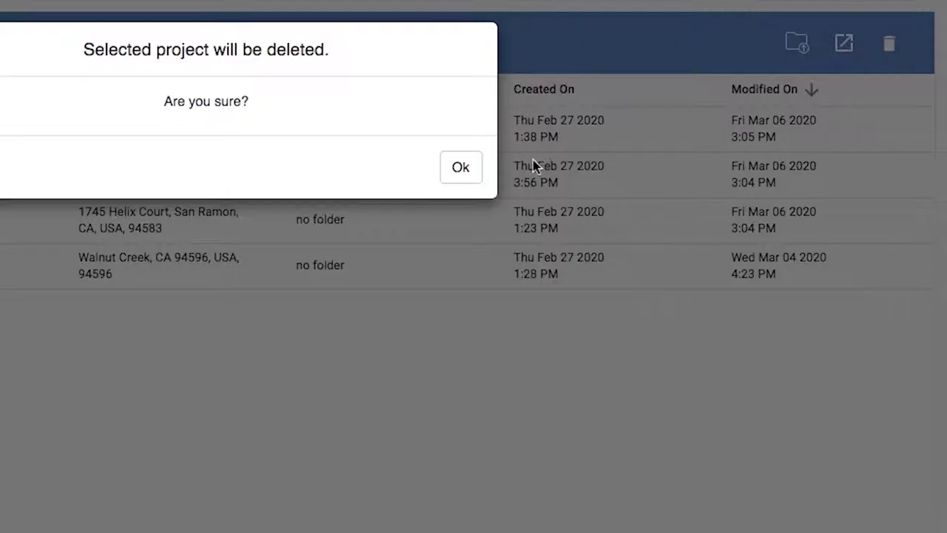
pyautogui.click(463, 168)
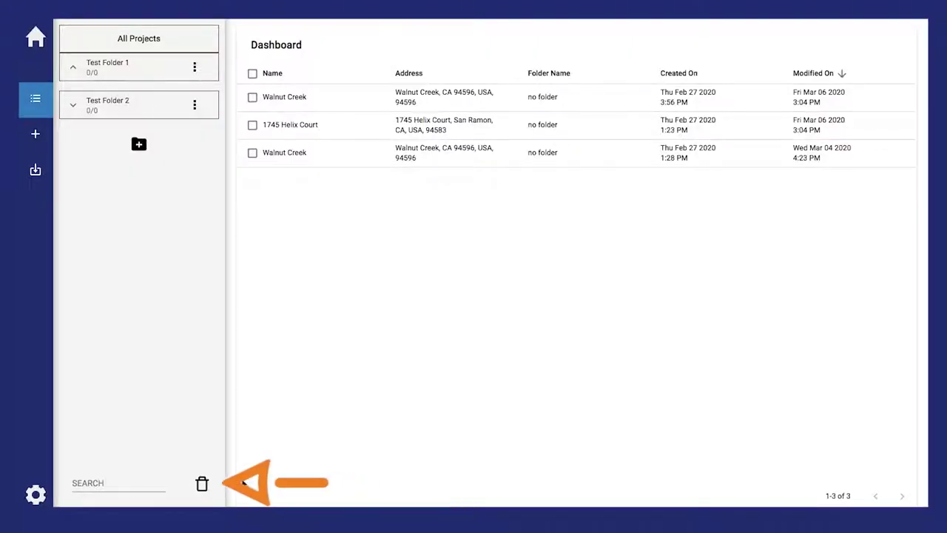